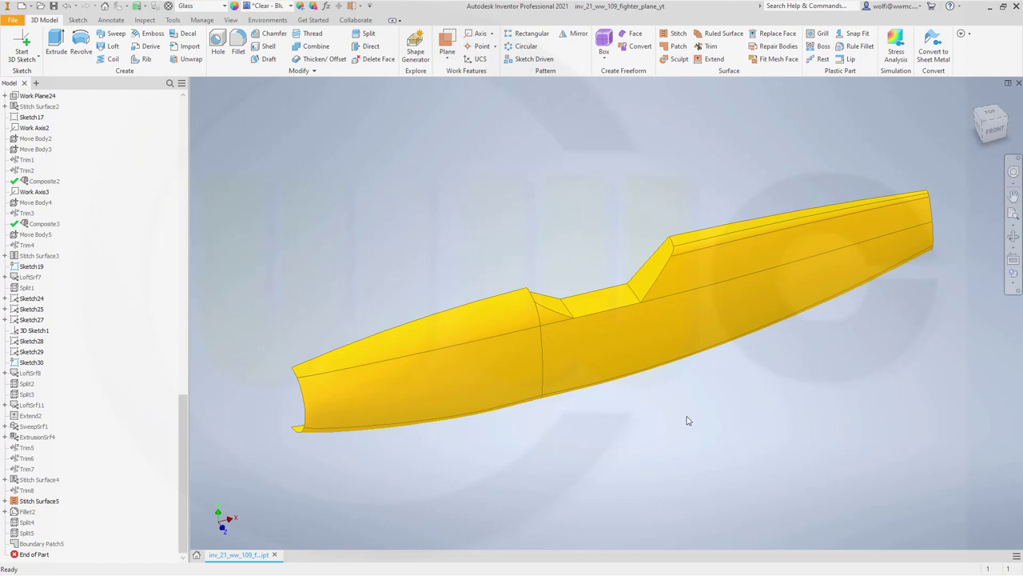
# - Mirror the half-fuselage surface about main_sketch_plane to create Srf50
pyautogui.rightClick(560, 192)
pyautogui.click(520, 172)
pyautogui.click(579, 33)
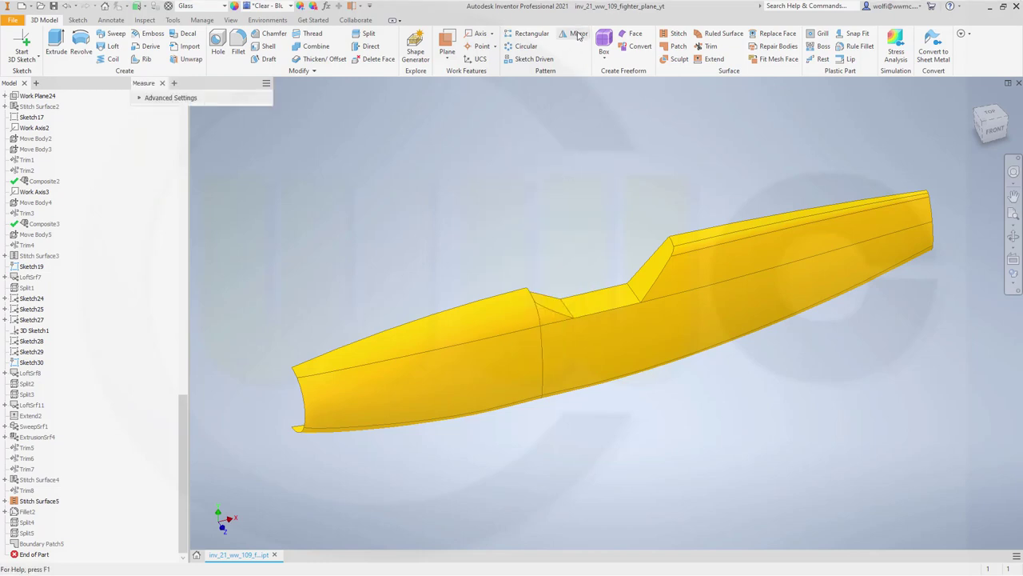
pyautogui.click(555, 351)
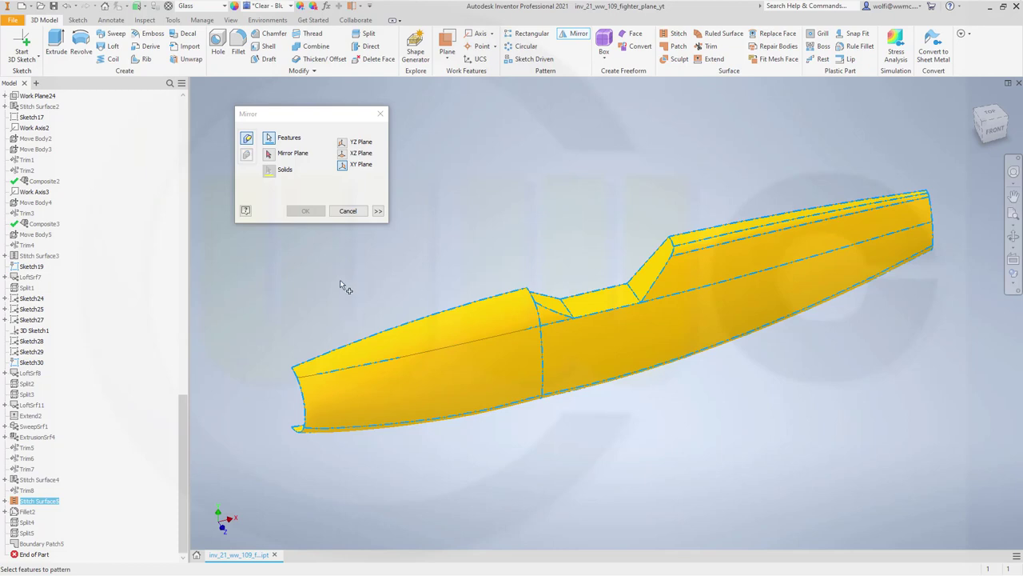
pyautogui.click(270, 154)
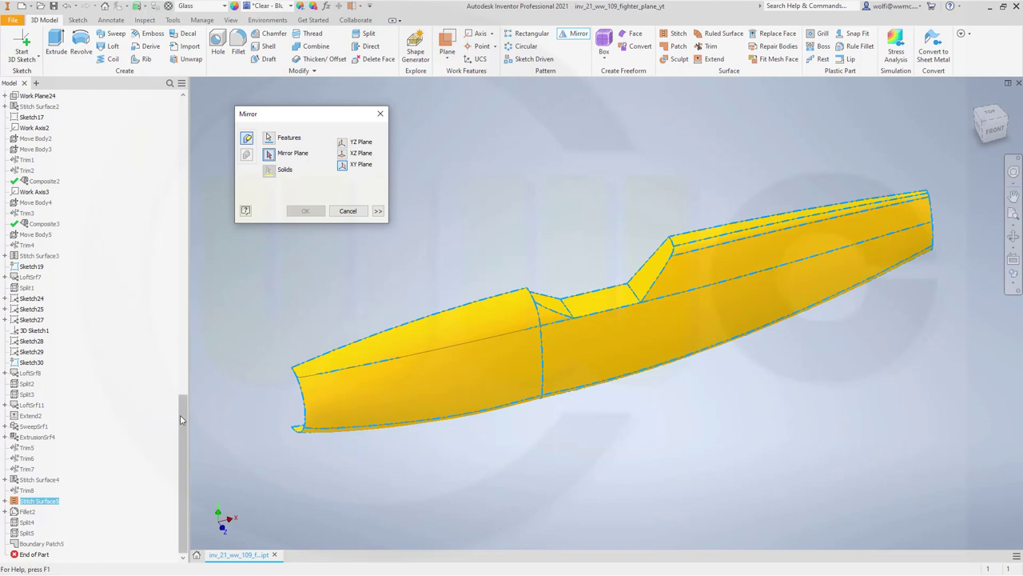
pyautogui.moveTo(183, 419); pyautogui.dragTo(179, 155)
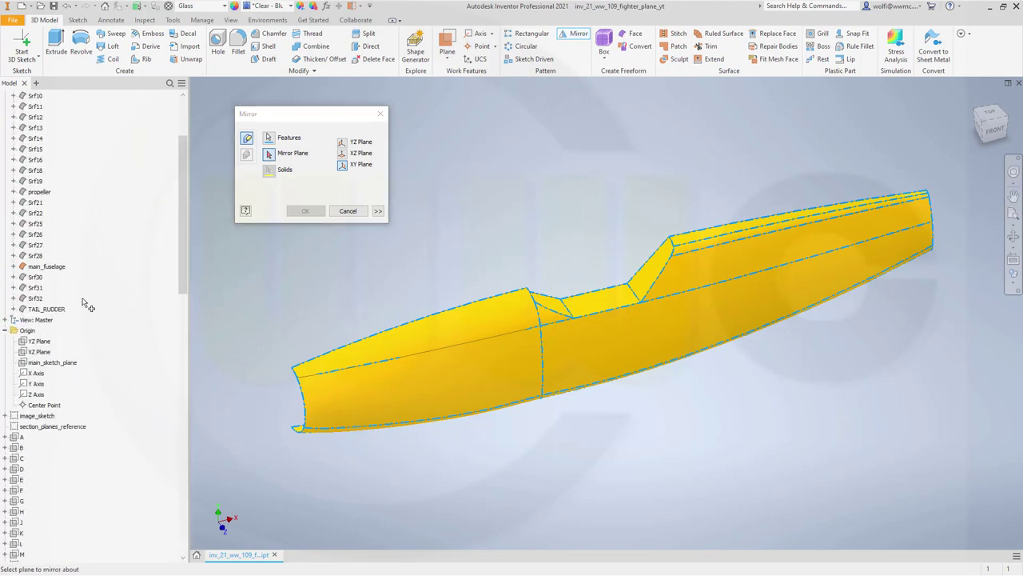
pyautogui.click(74, 362)
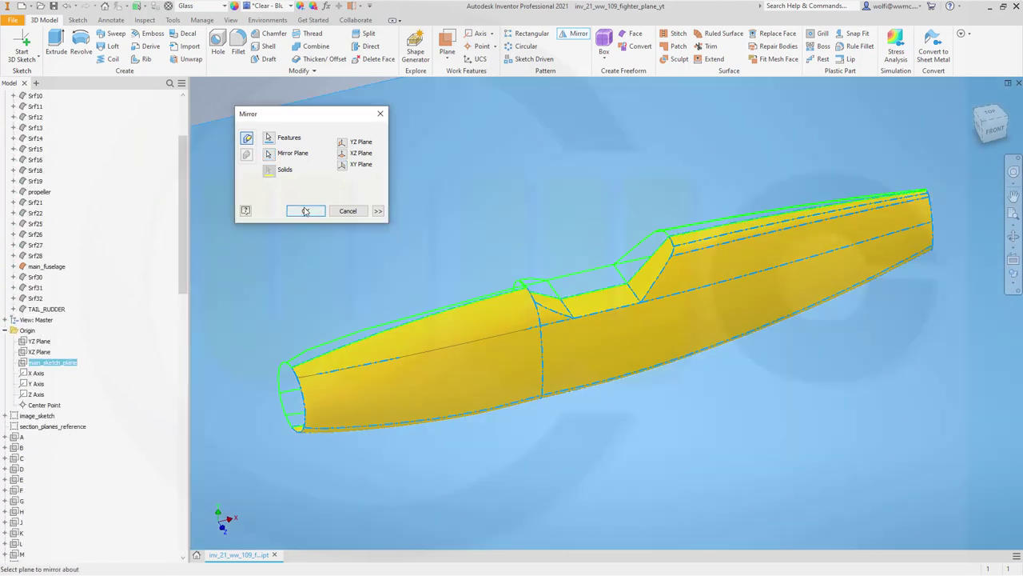
pyautogui.click(305, 211)
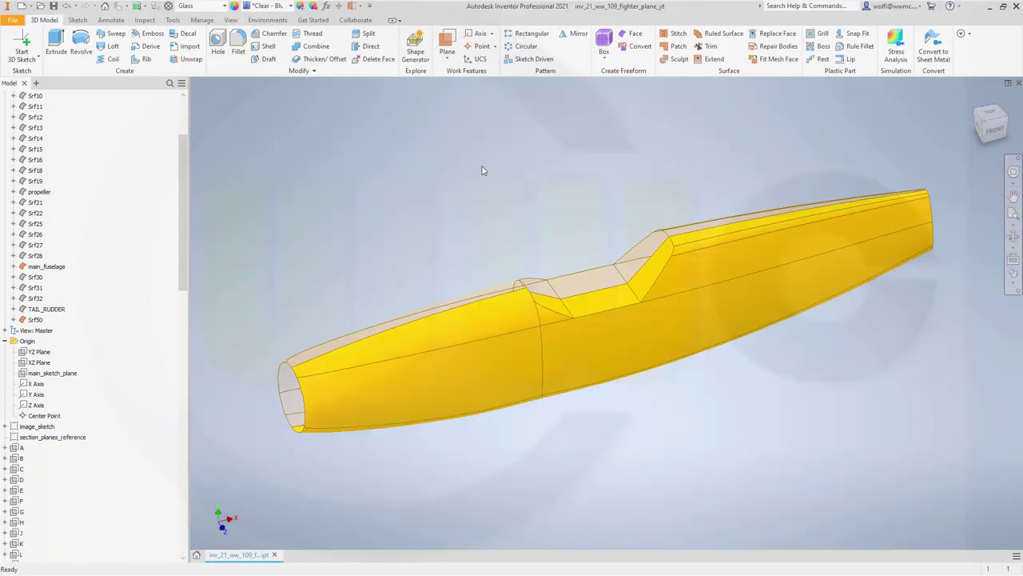
# - Stitch main_fuselage and the mirrored Srf50 into a single surface
pyautogui.click(678, 35)
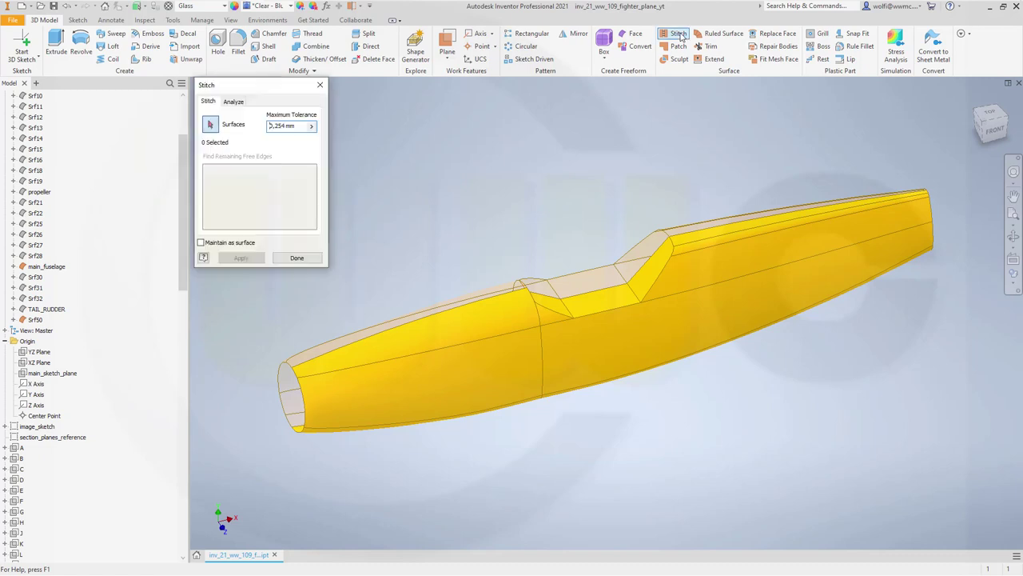
pyautogui.click(406, 340)
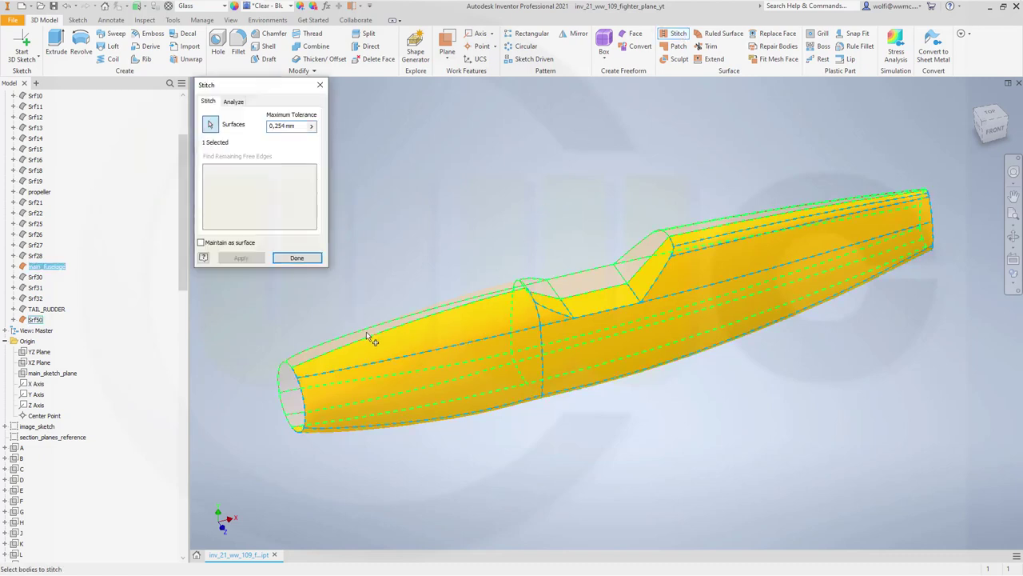
pyautogui.click(366, 334)
pyautogui.click(238, 259)
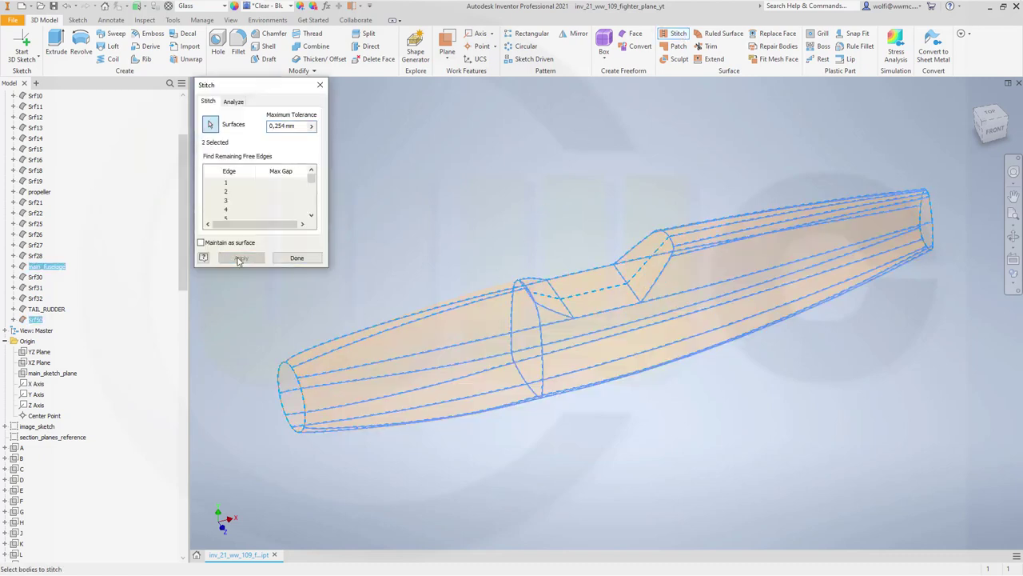
pyautogui.click(297, 257)
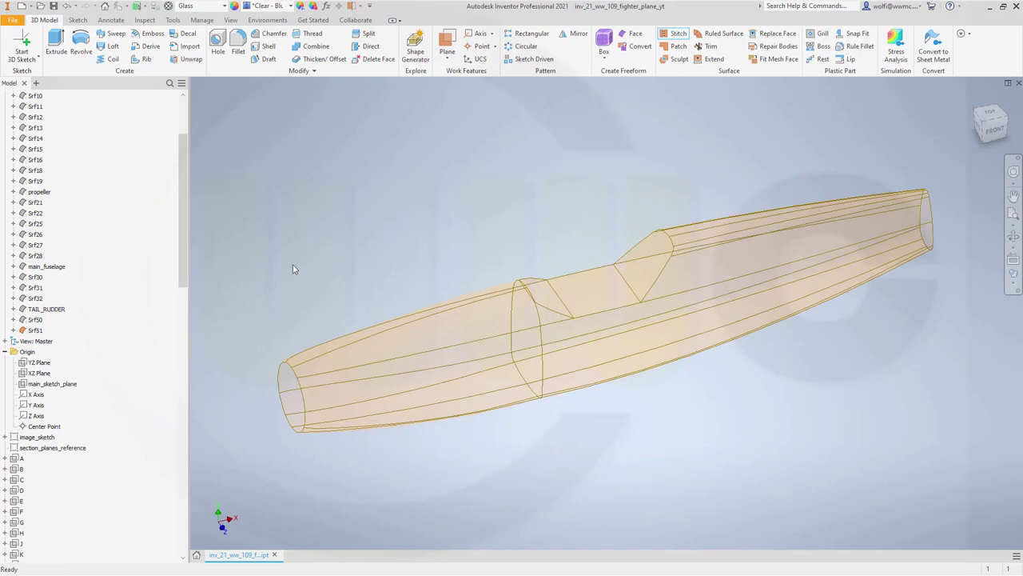
# - Rename the stitched surface main_fuselage_stiched and turn off its translucency
pyautogui.click(35, 330)
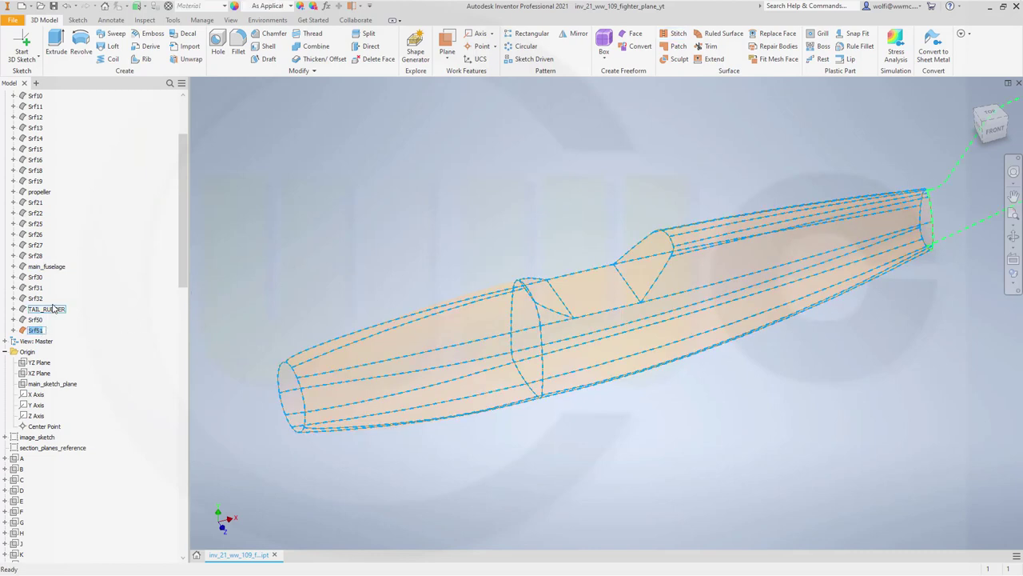
pyautogui.write('main_fuselage_stiched')
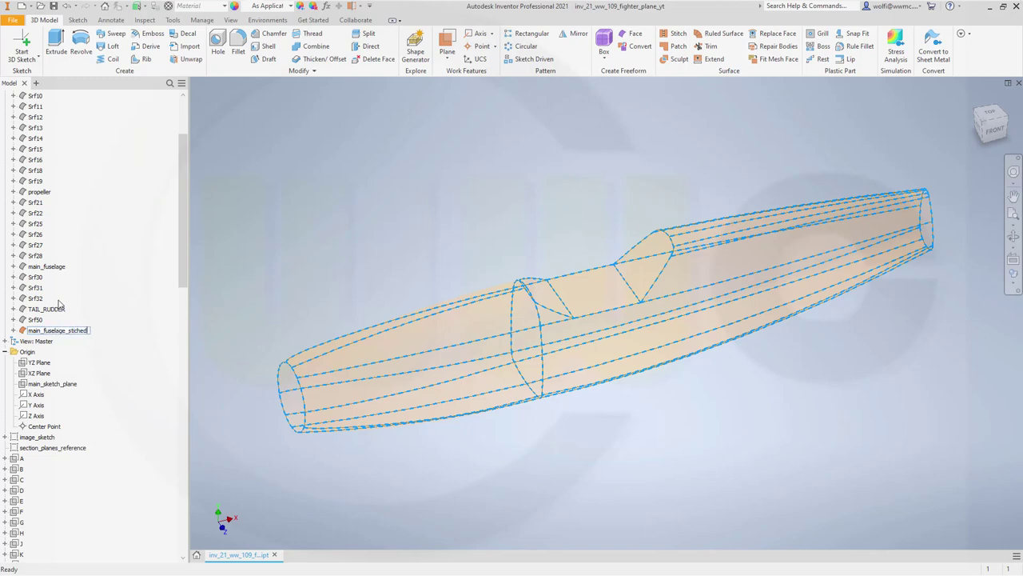
pyautogui.press('Return')
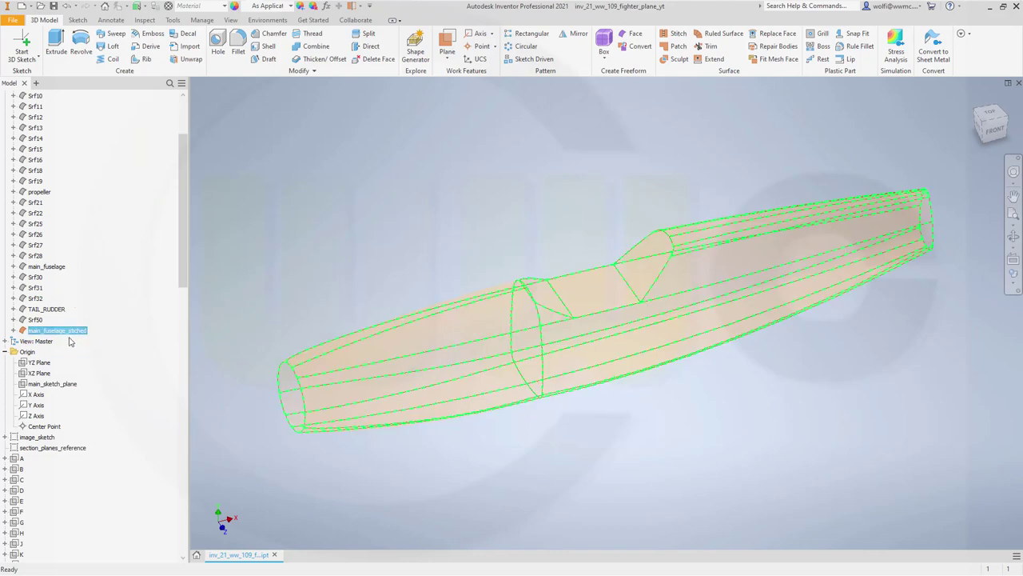
pyautogui.rightClick(71, 331)
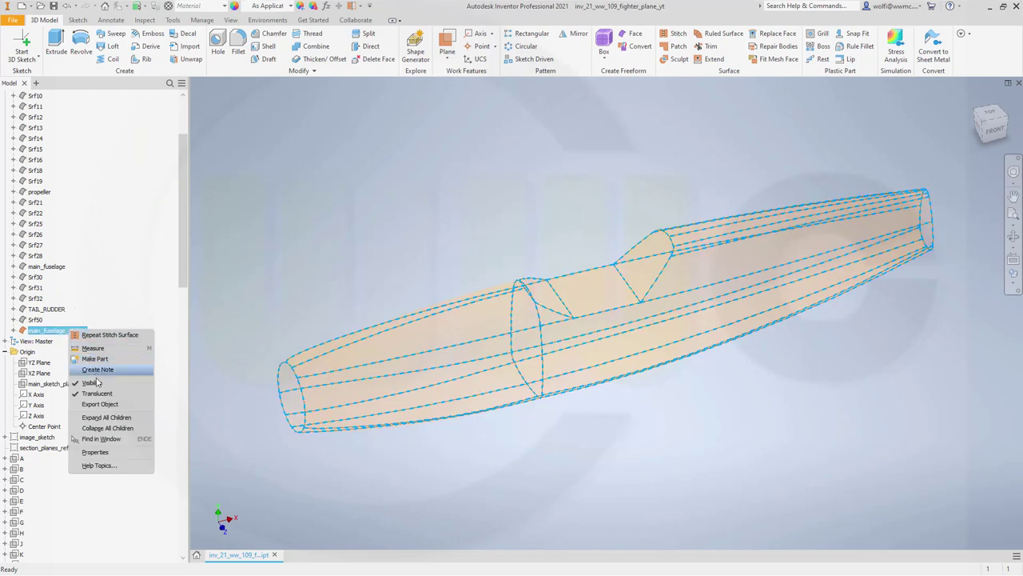
pyautogui.click(92, 393)
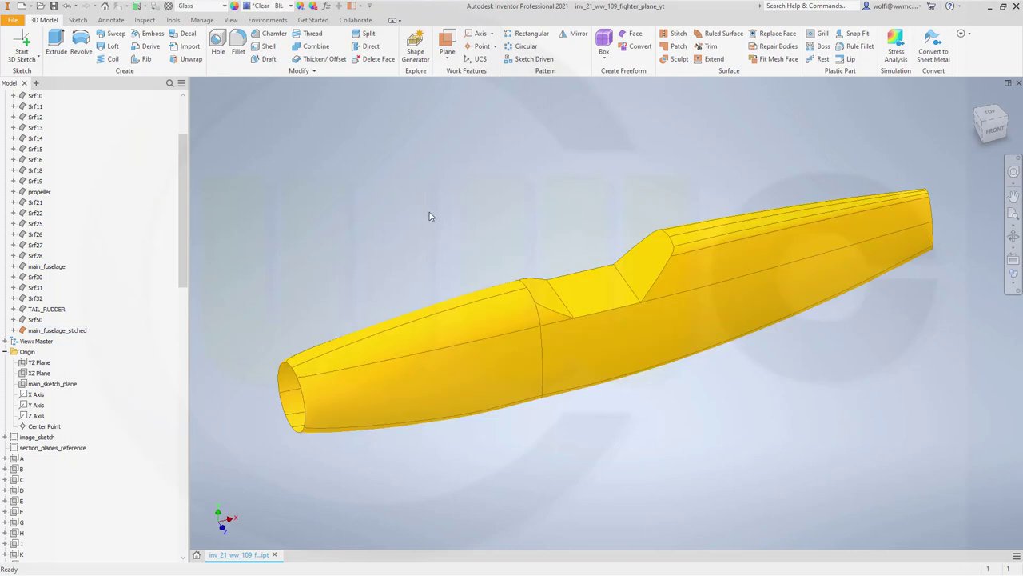
# - Loft Srf52 between the front and rear canopy edges, railed along the side edge
pyautogui.click(112, 47)
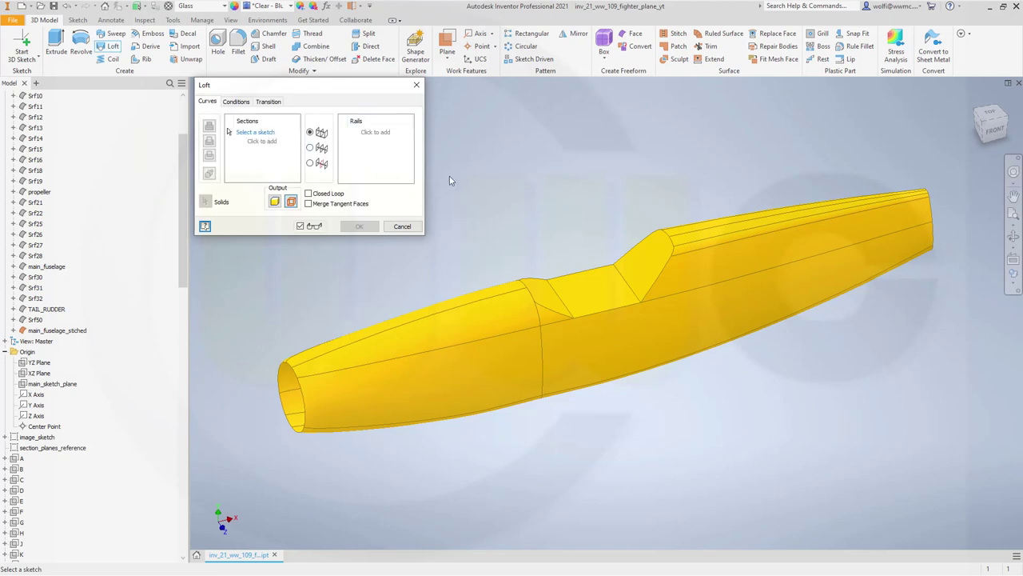
pyautogui.click(596, 320)
pyautogui.click(267, 143)
pyautogui.click(560, 275)
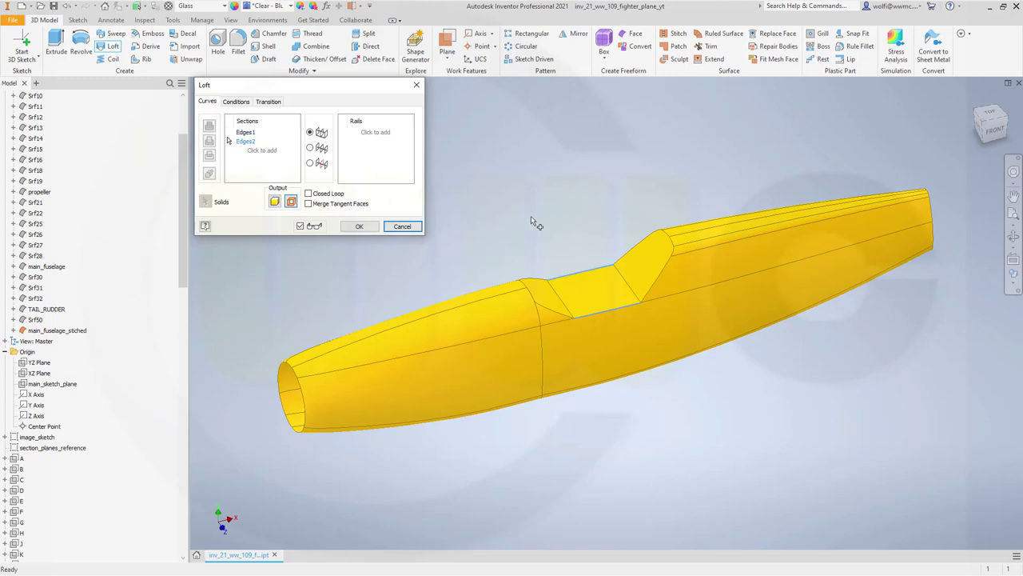
pyautogui.click(373, 135)
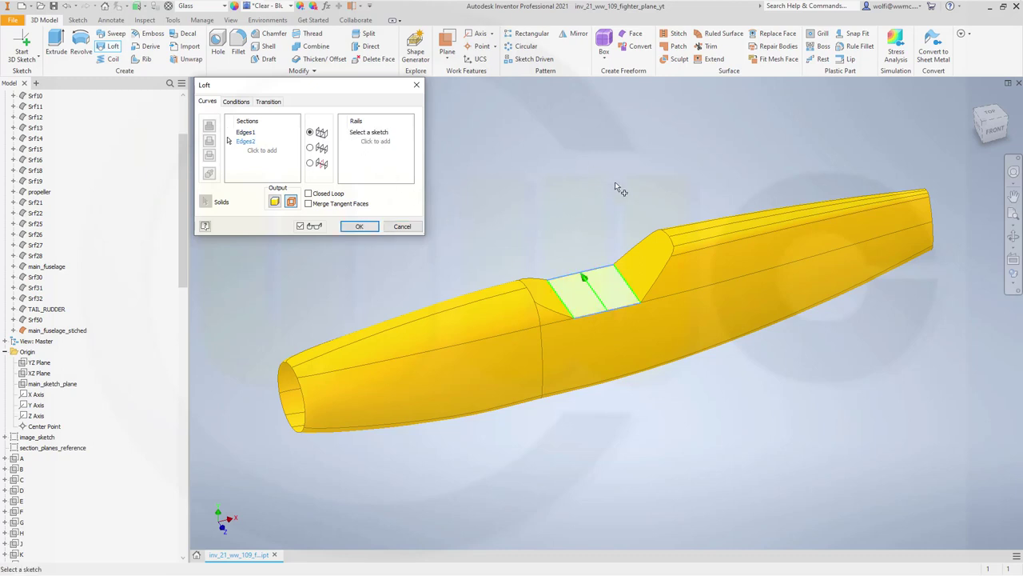
pyautogui.click(654, 280)
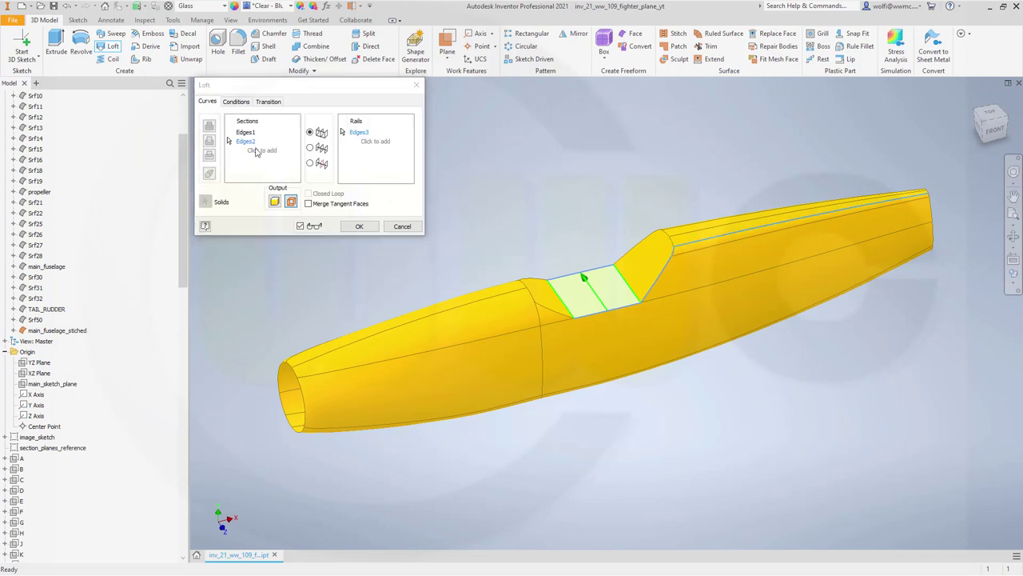
pyautogui.click(255, 142)
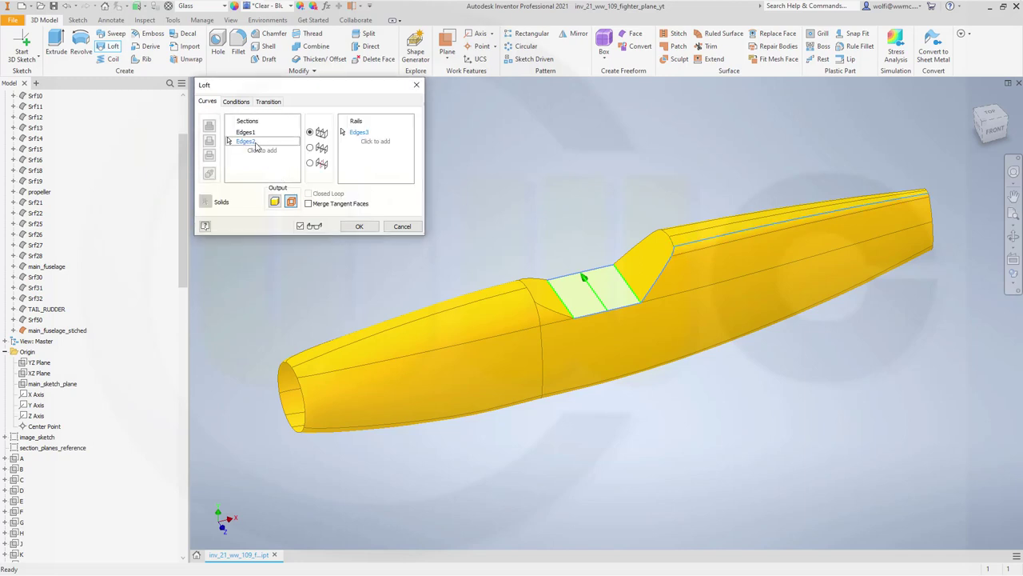
pyautogui.click(356, 133)
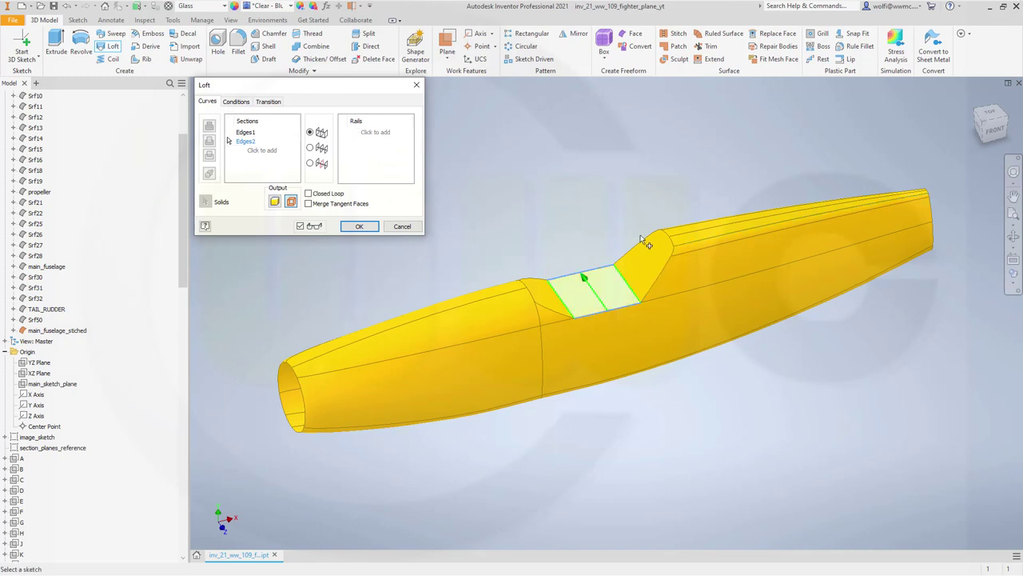
pyautogui.scroll(3, 703, 250)
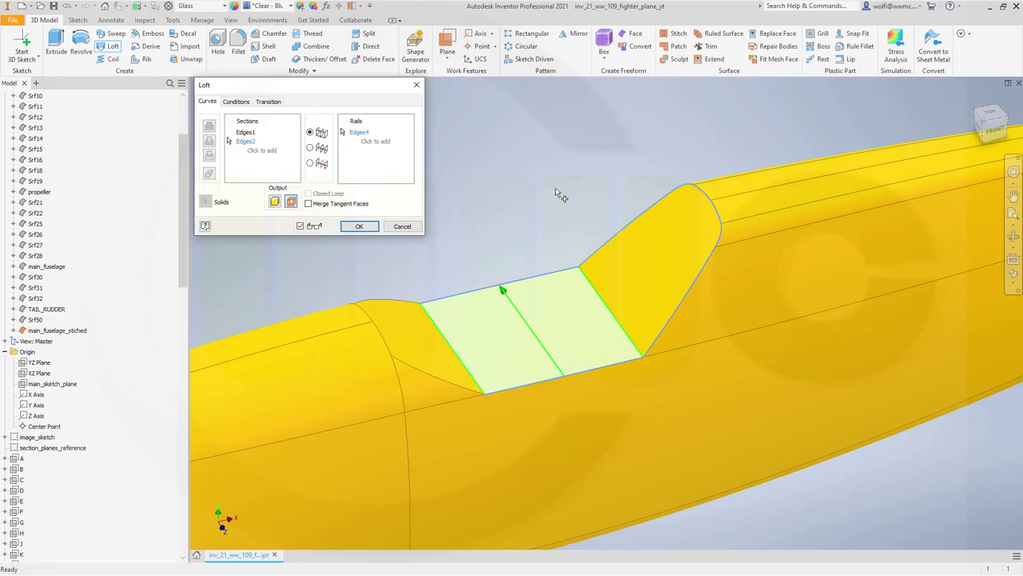
pyautogui.click(362, 227)
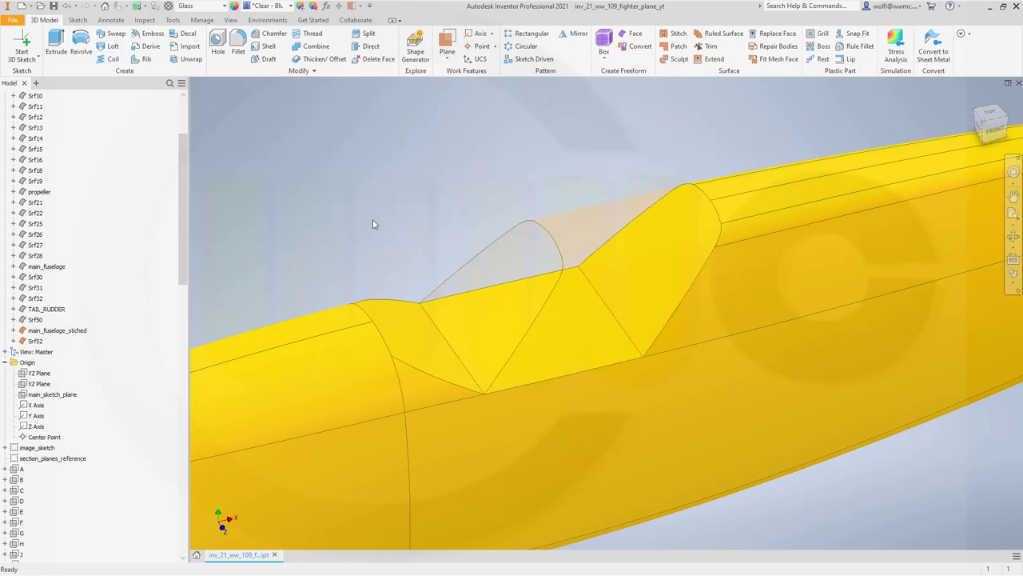
# - Turn off translucency on the Srf52 patch and view the fuselage side-on
pyautogui.scroll(-3, 456, 228)
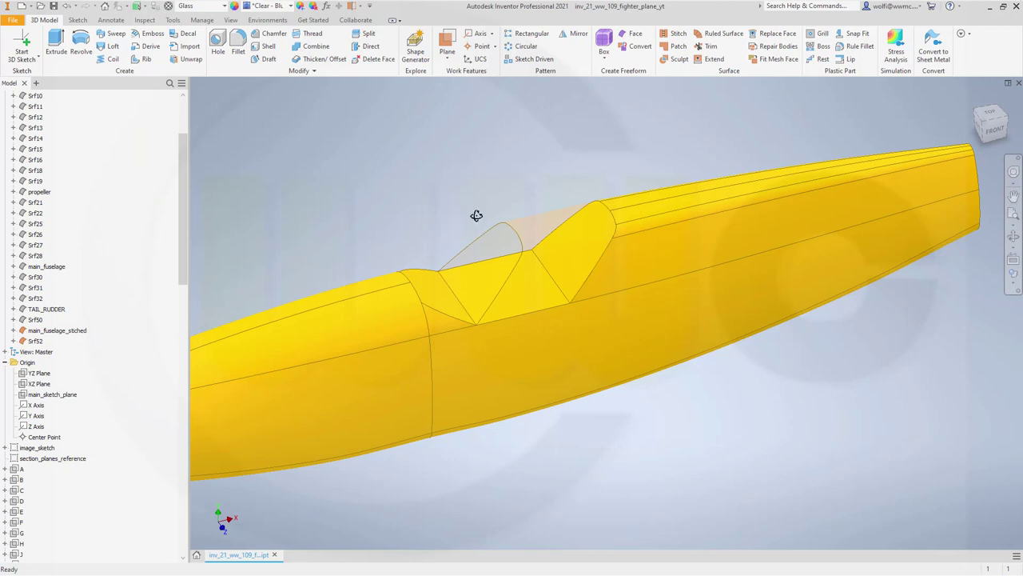
pyautogui.moveTo(475, 216)
pyautogui.keyDown('shift'); pyautogui.mouseDown(button='middle')
pyautogui.moveTo(515, 207)
pyautogui.moveTo(461, 197)
pyautogui.moveTo(453, 217)
pyautogui.mouseUp(button='middle'); pyautogui.keyUp('shift')
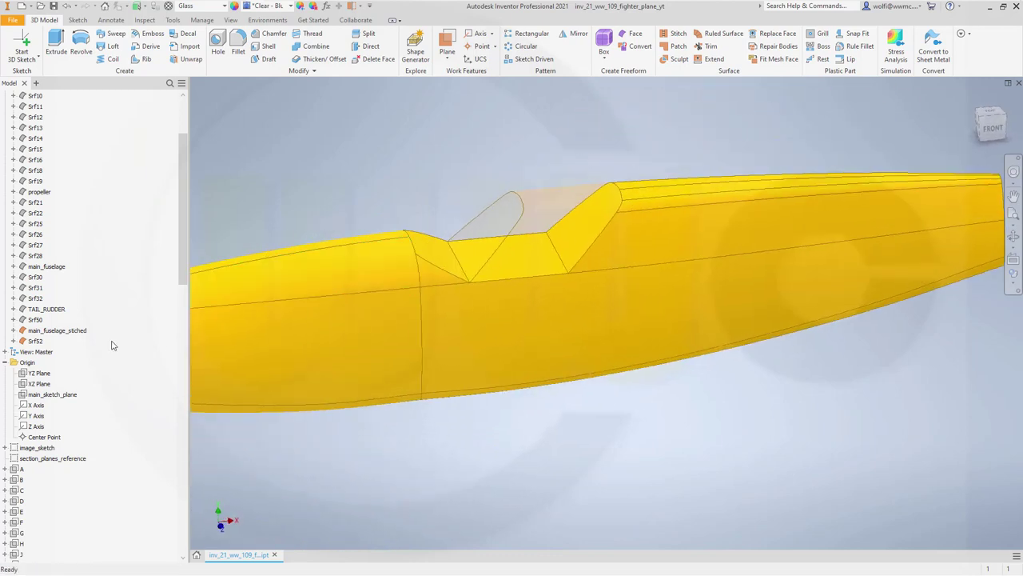
pyautogui.rightClick(36, 343)
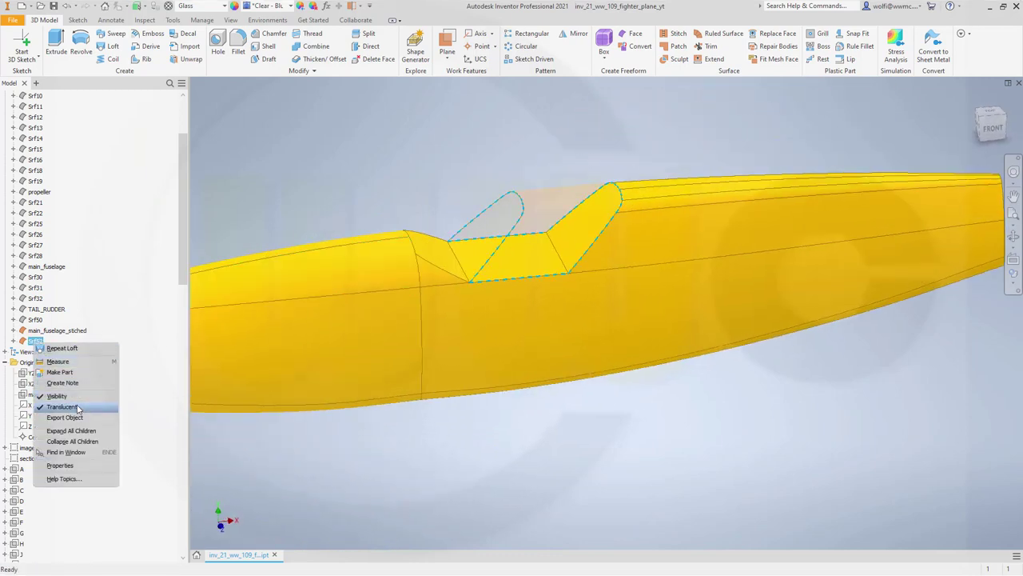
pyautogui.click(78, 408)
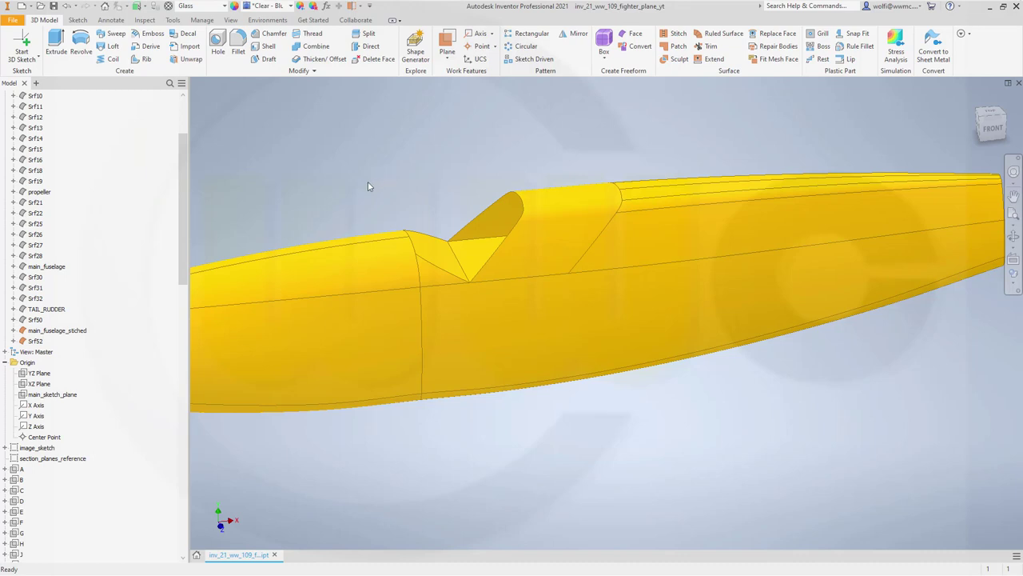
pyautogui.moveTo(338, 207)
pyautogui.keyDown('shift'); pyautogui.mouseDown(button='middle')
pyautogui.moveTo(279, 211)
pyautogui.moveTo(256, 196)
pyautogui.moveTo(286, 221)
pyautogui.moveTo(297, 221)
pyautogui.moveTo(240, 199)
pyautogui.moveTo(283, 219)
pyautogui.mouseUp(button='middle'); pyautogui.keyUp('shift')
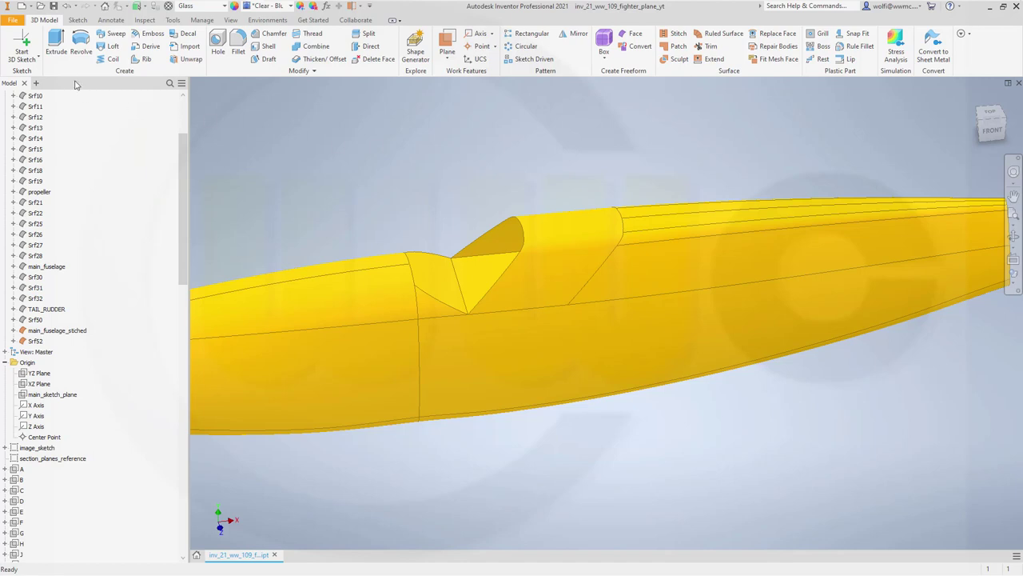
# - Start a 3D sketch with a construction intersection curve of the canopy patch and main_sketch_plane
pyautogui.click(29, 59)
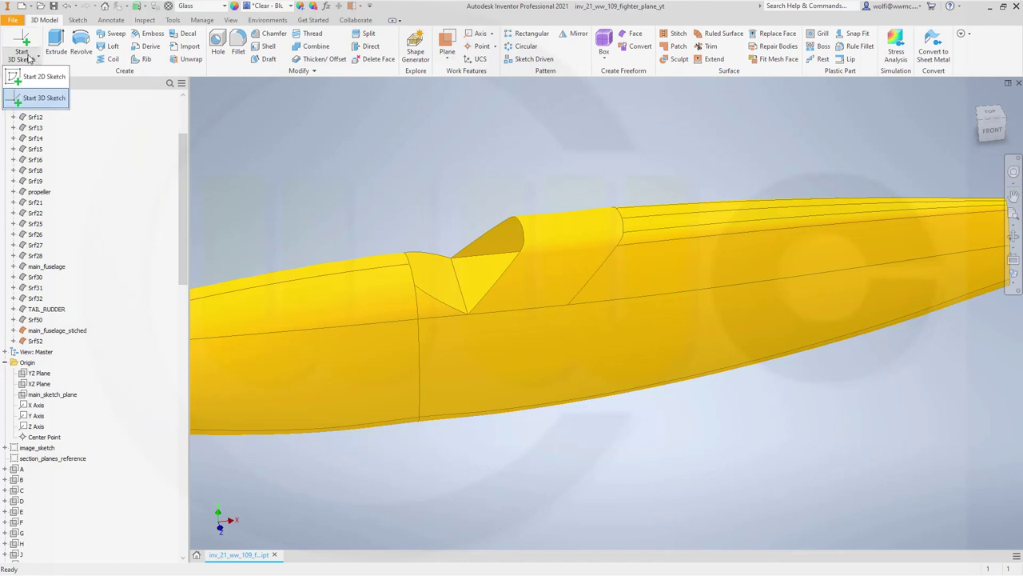
pyautogui.click(39, 97)
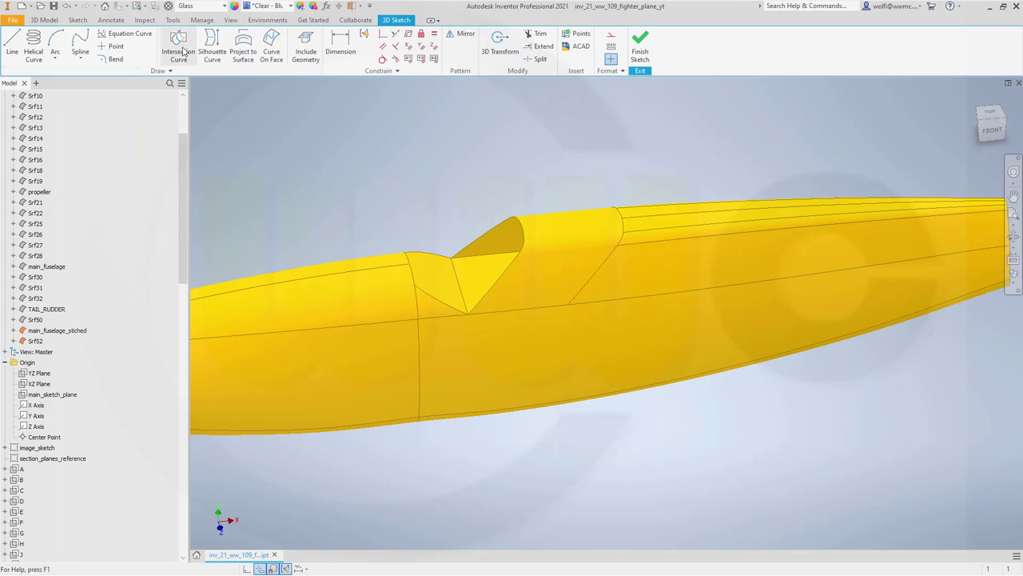
pyautogui.click(181, 49)
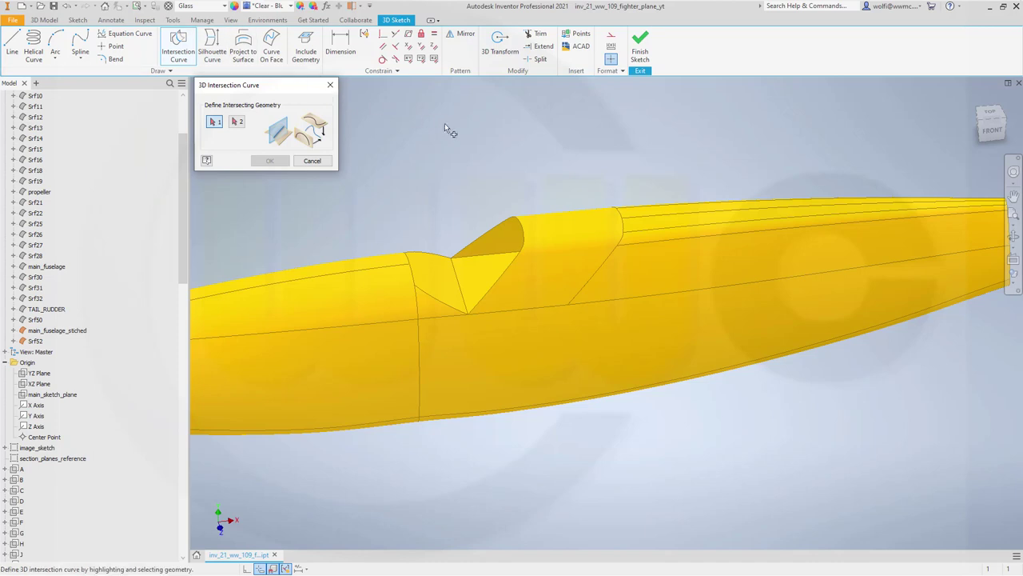
pyautogui.click(547, 228)
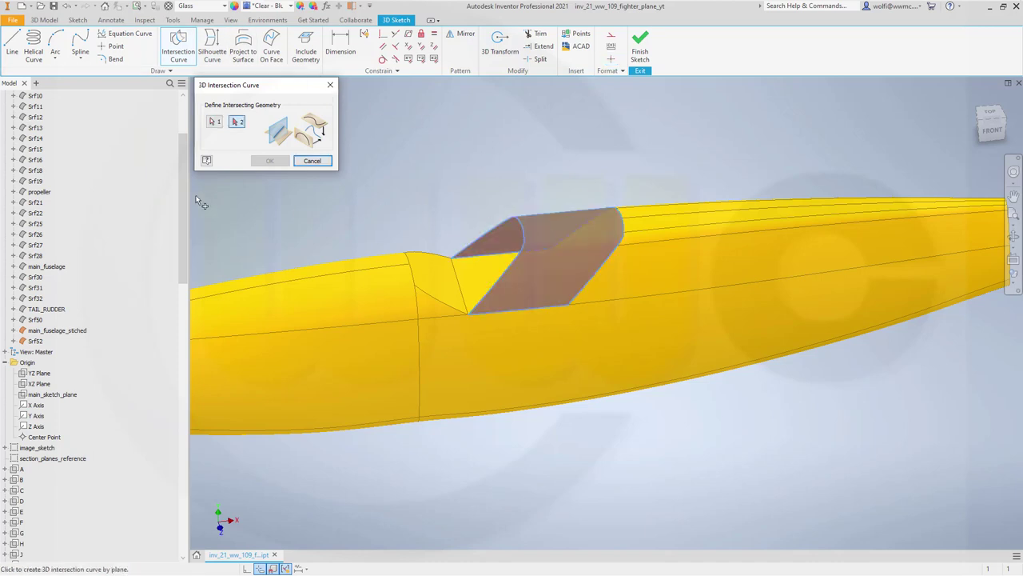
pyautogui.moveTo(183, 209); pyautogui.dragTo(181, 135)
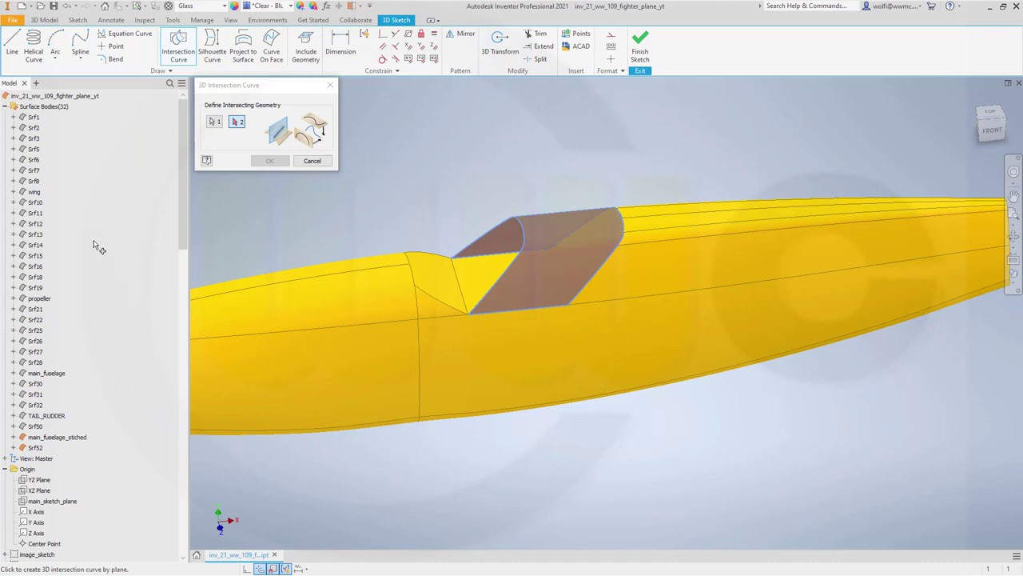
pyautogui.scroll(-1, 96, 270)
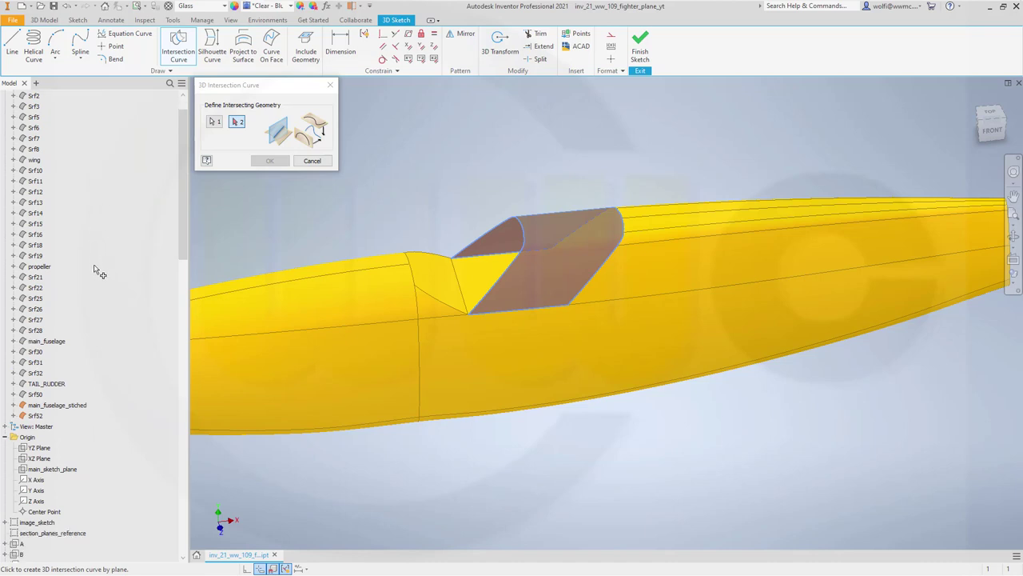
pyautogui.click(69, 471)
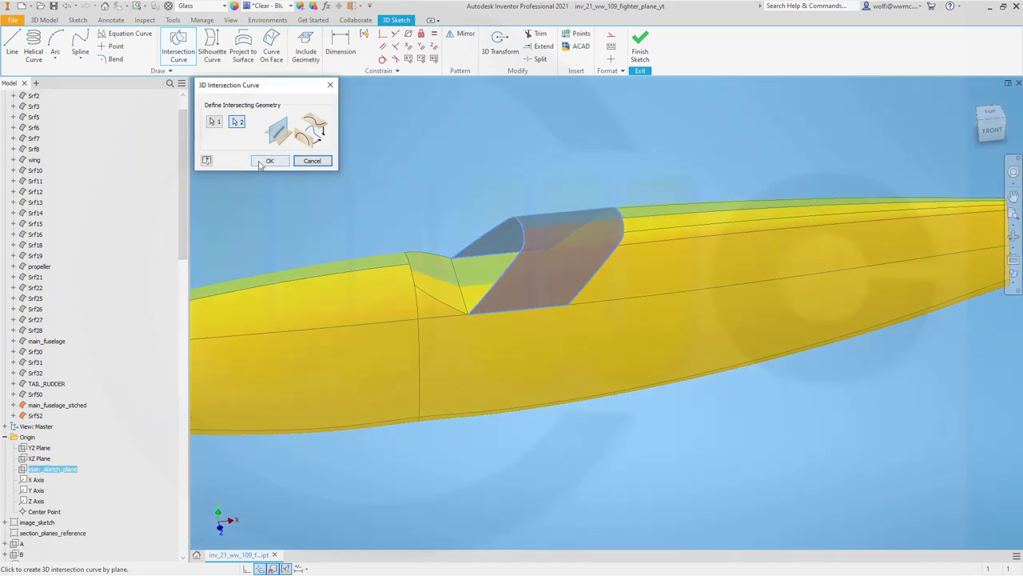
pyautogui.click(262, 162)
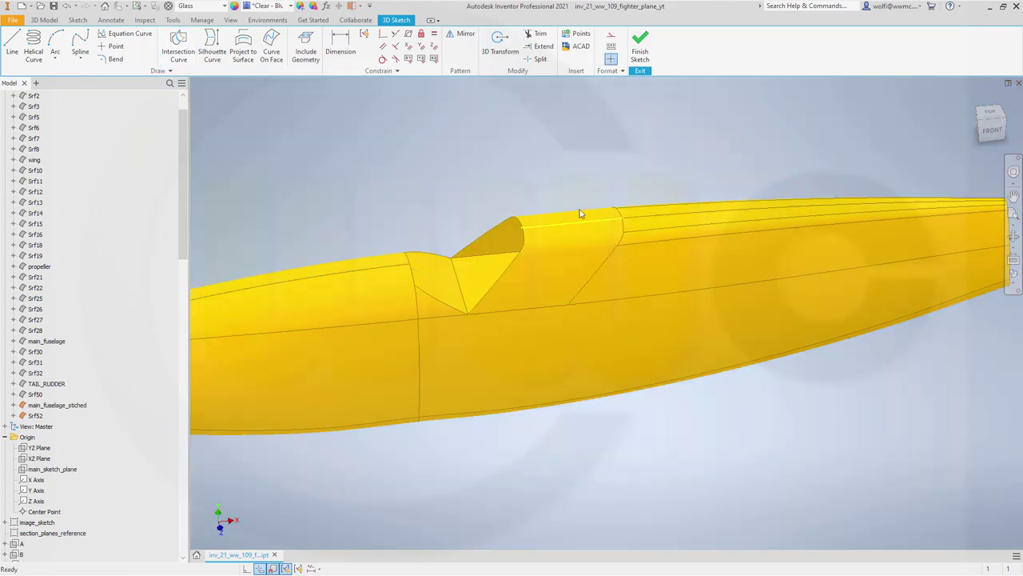
pyautogui.click(554, 223)
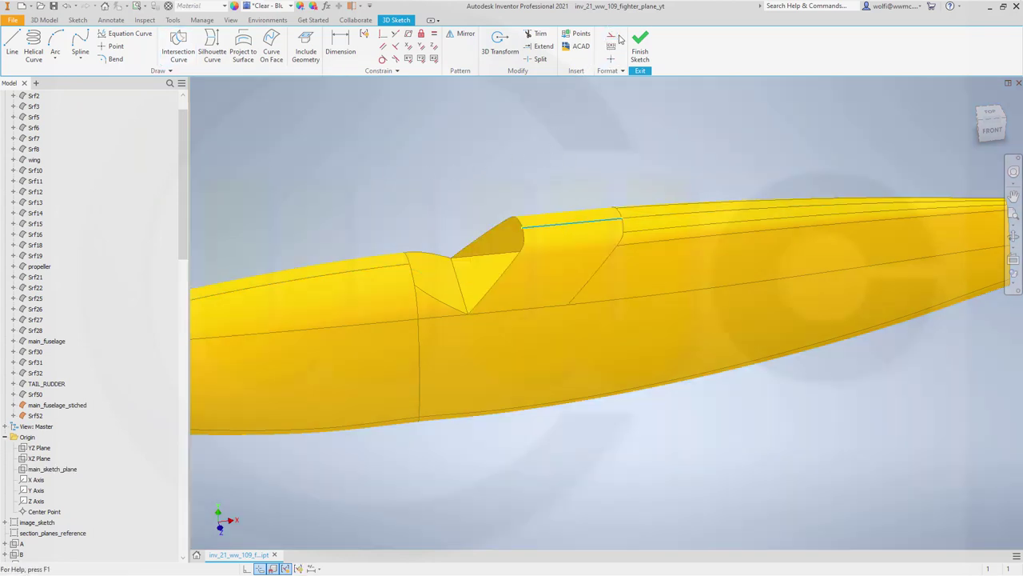
pyautogui.click(612, 36)
pyautogui.click(525, 134)
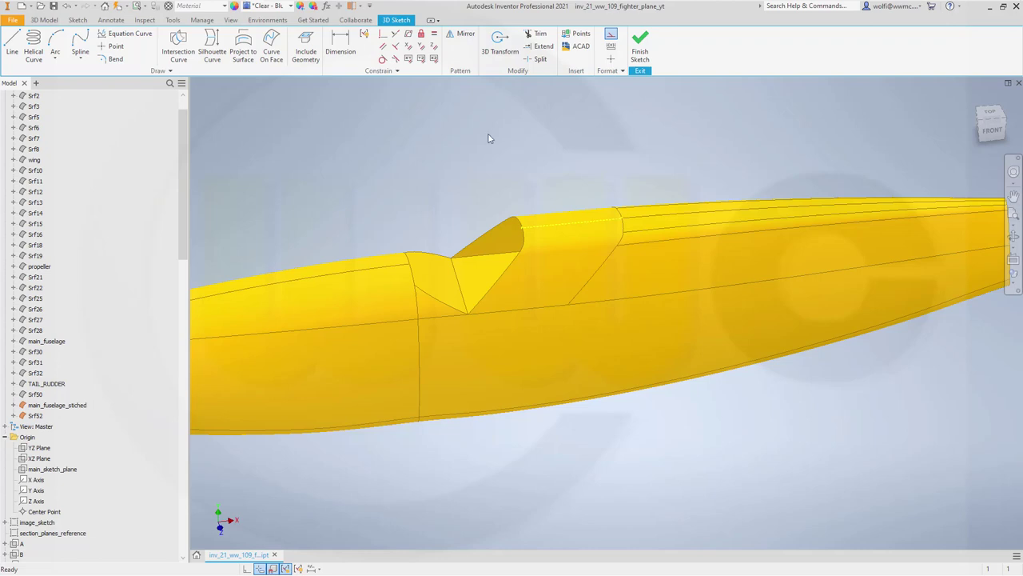
# - Include the upper front fuselage edge and draw an interpolation spline from it to the canopy top
pyautogui.click(83, 64)
pyautogui.click(120, 96)
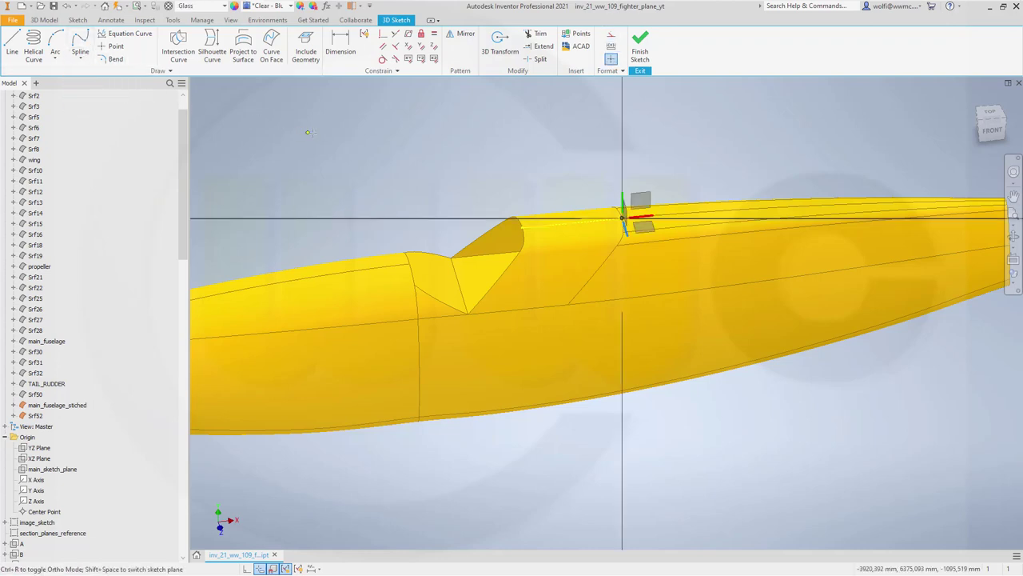
pyautogui.click(305, 48)
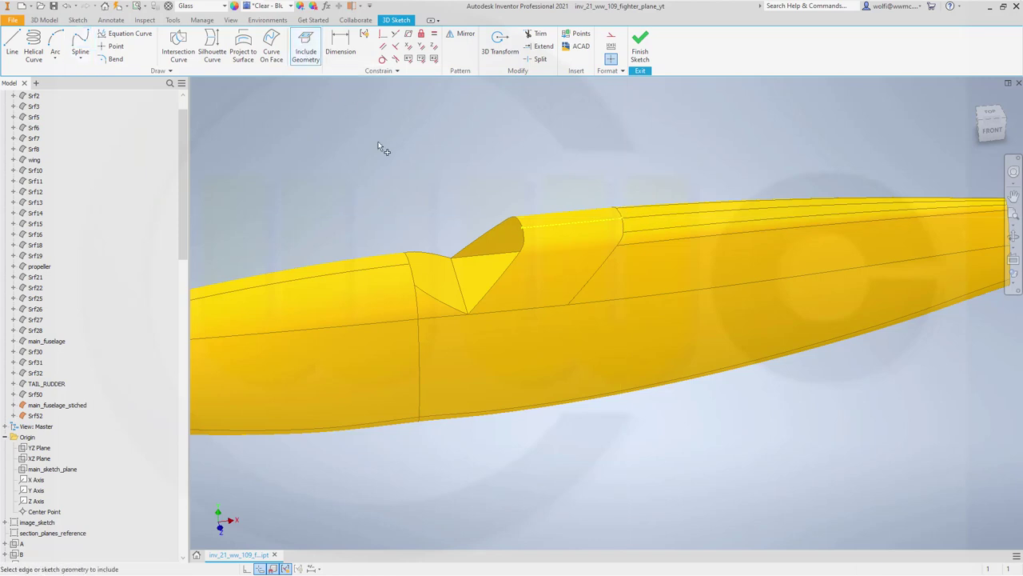
pyautogui.click(396, 263)
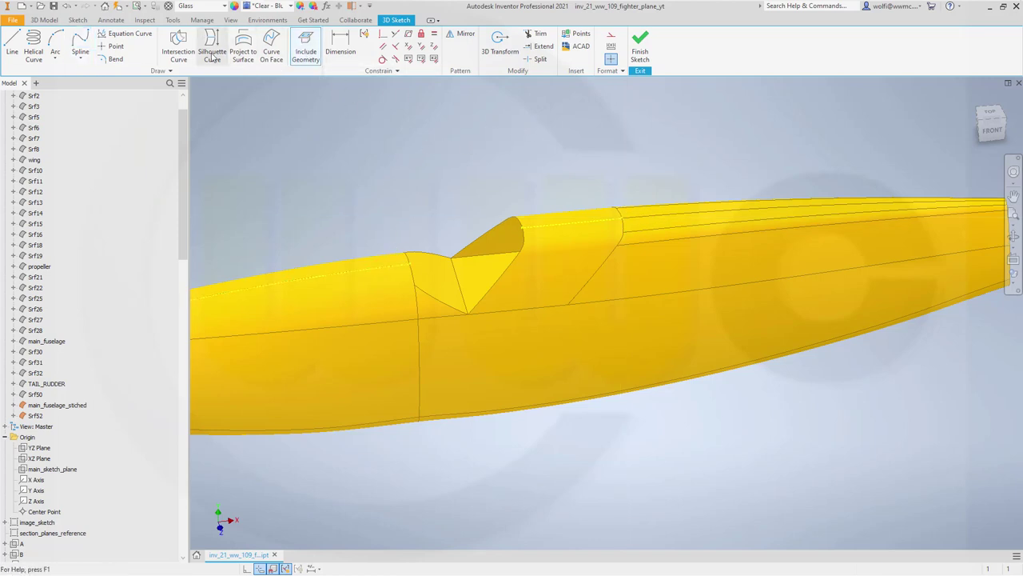
pyautogui.click(83, 58)
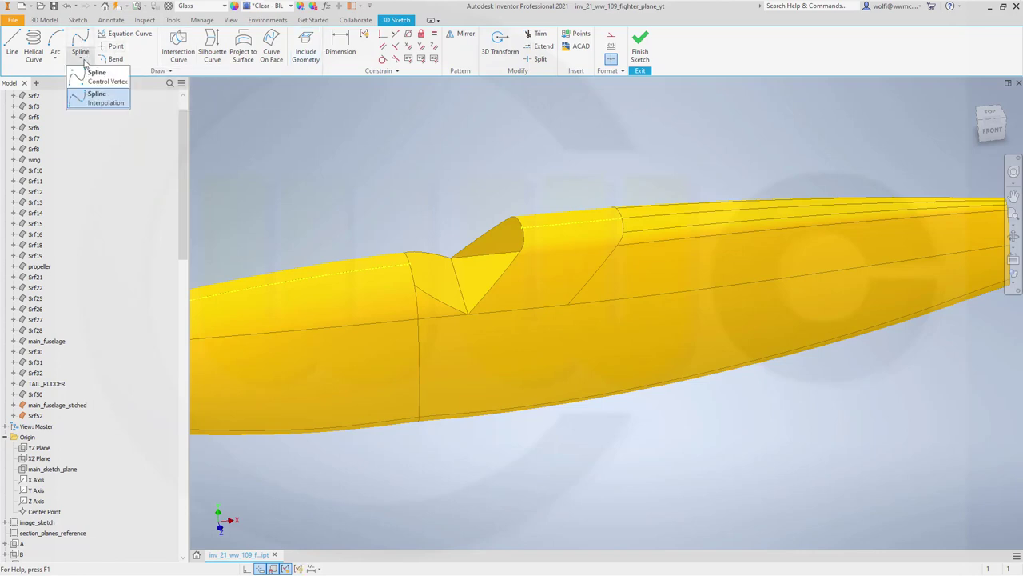
pyautogui.click(96, 97)
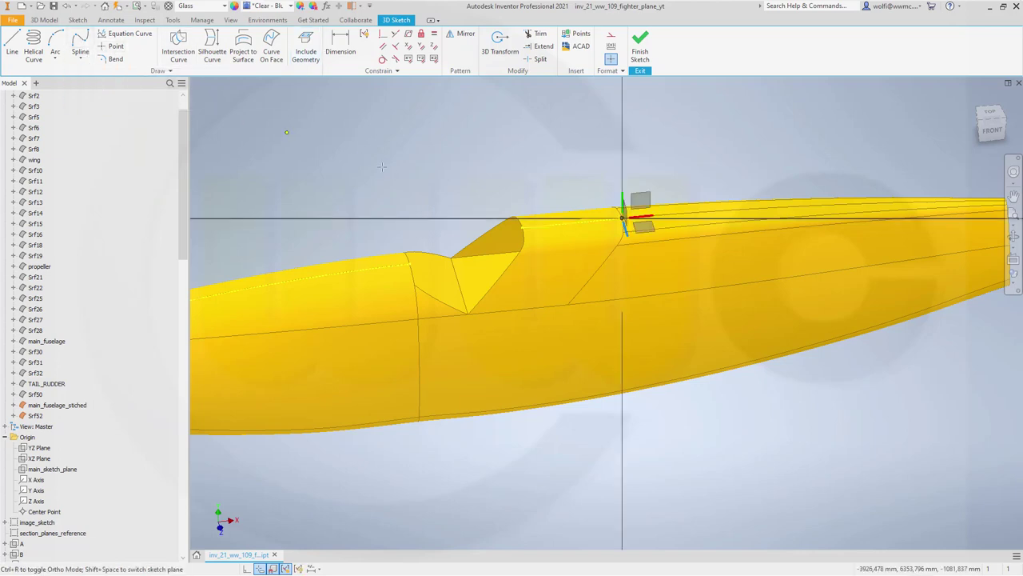
pyautogui.click(410, 262)
pyautogui.click(521, 228)
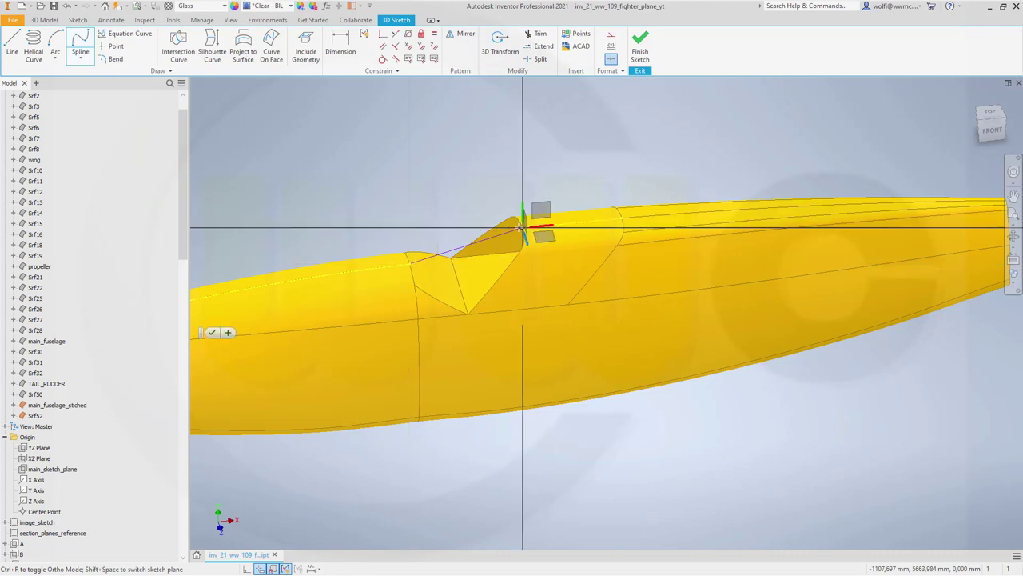
pyautogui.rightClick(575, 155)
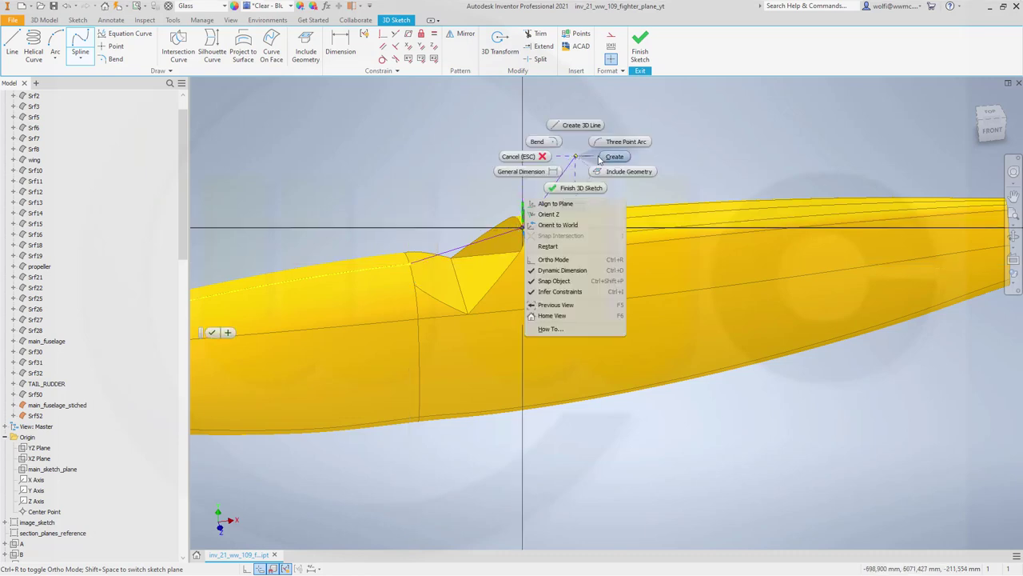
pyautogui.click(575, 124)
# - Apply a Smooth constraint between the spline and the canopy curve, then finish the sketch
pyautogui.click(384, 61)
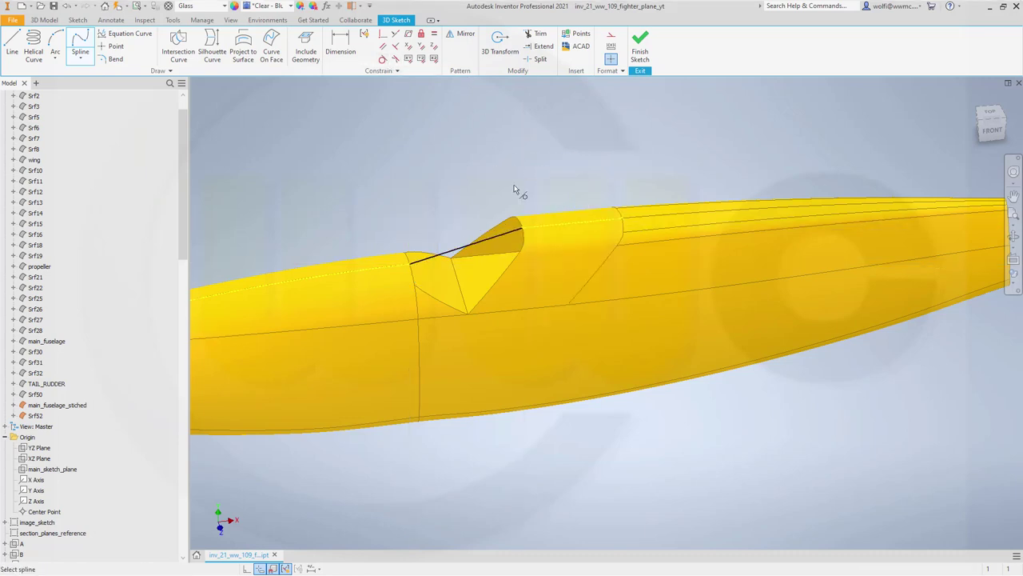
pyautogui.click(510, 230)
pyautogui.click(534, 228)
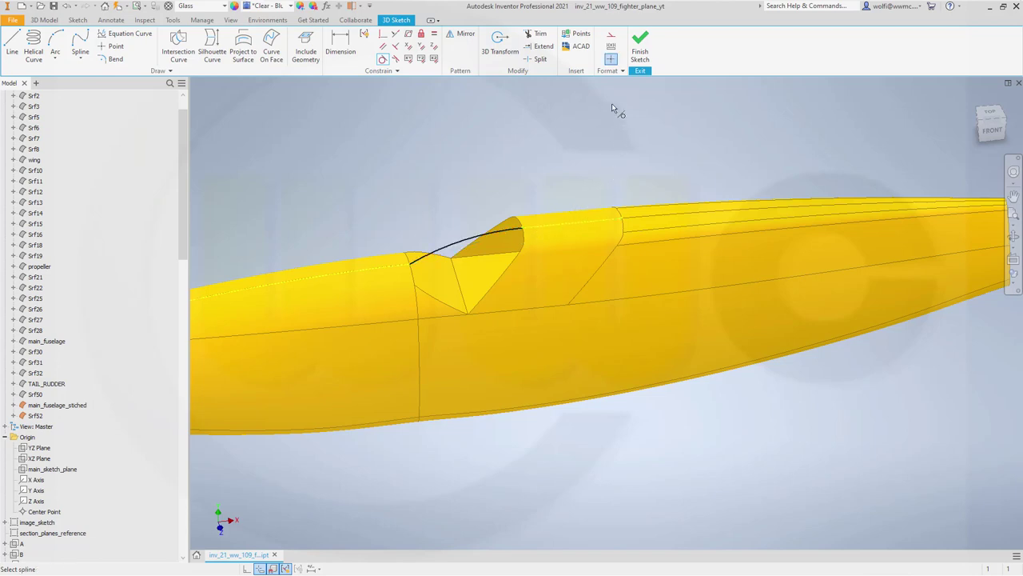
pyautogui.click(639, 53)
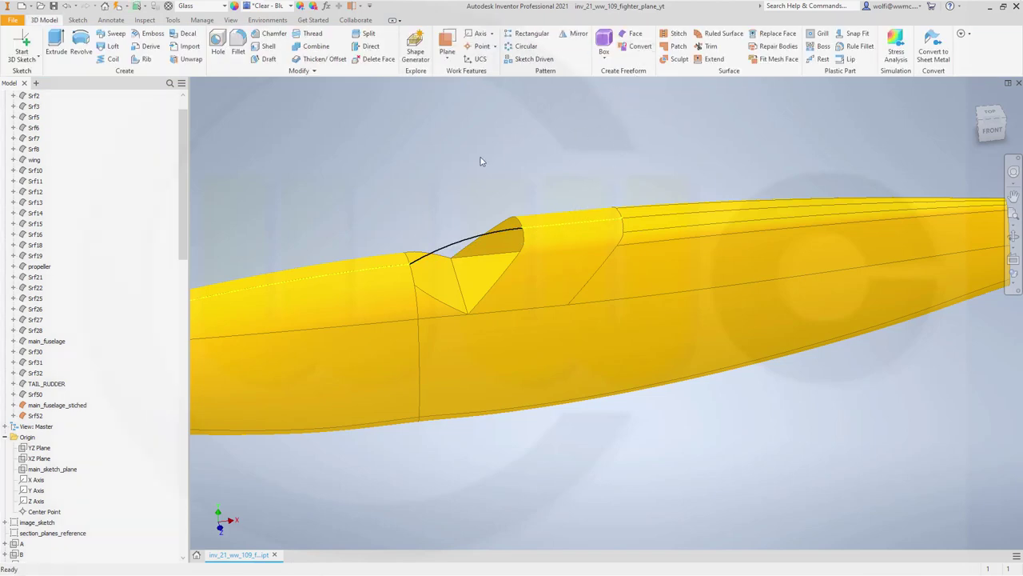
# - Loft Srf53 through the front fuselage edge, 3D Sketch14 and the canopy patch edge
pyautogui.moveTo(434, 173)
pyautogui.mouseDown(button='middle')
pyautogui.moveTo(496, 175)
pyautogui.moveTo(455, 178)
pyautogui.moveTo(488, 190)
pyautogui.mouseUp(button='middle')
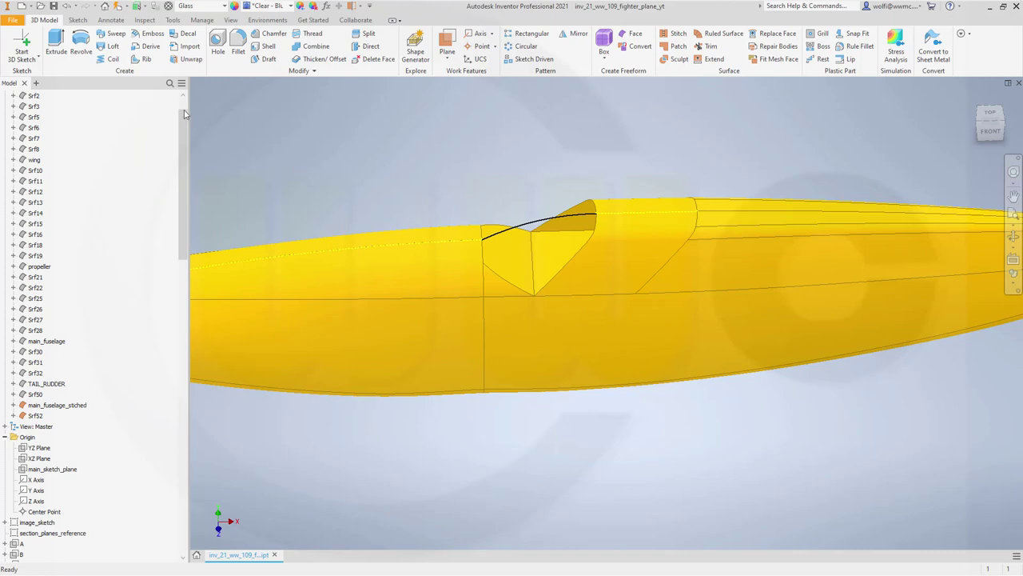
pyautogui.click(113, 48)
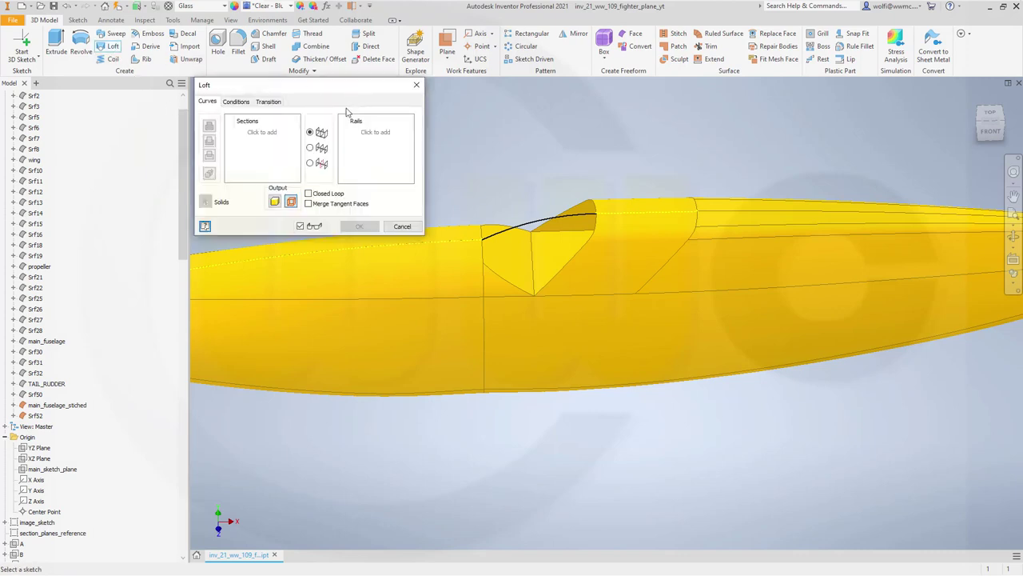
pyautogui.click(499, 275)
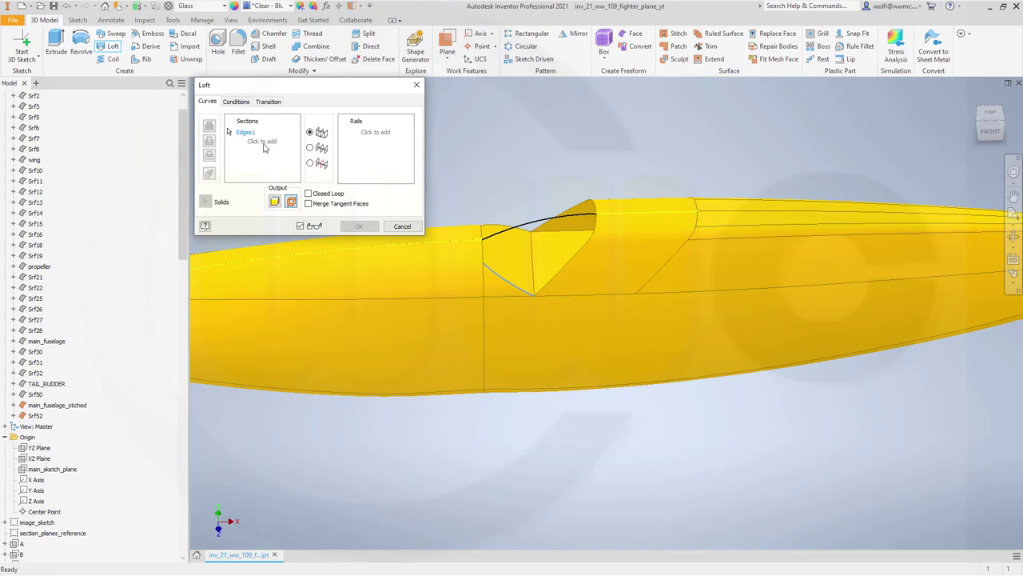
pyautogui.click(263, 142)
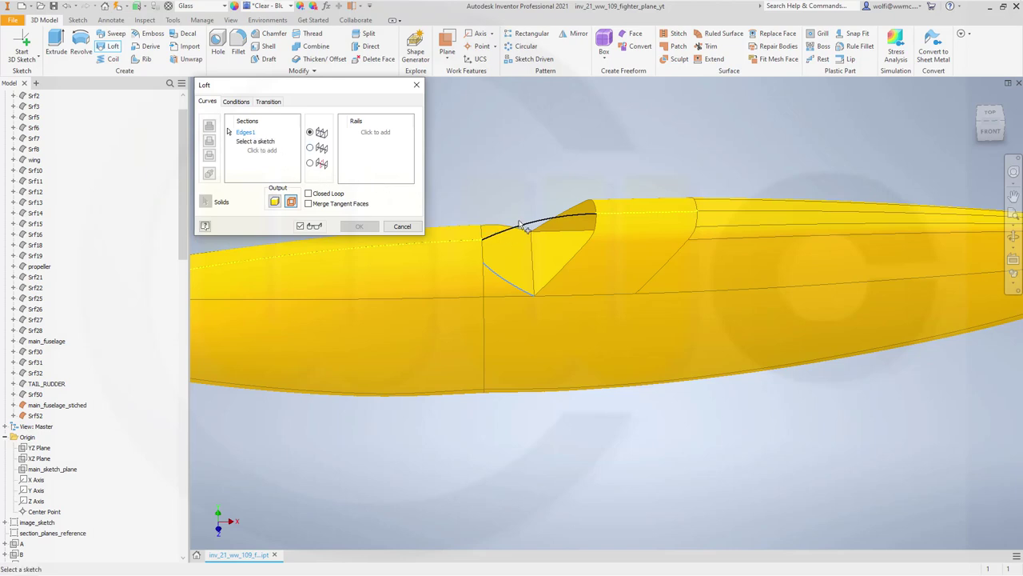
pyautogui.click(531, 225)
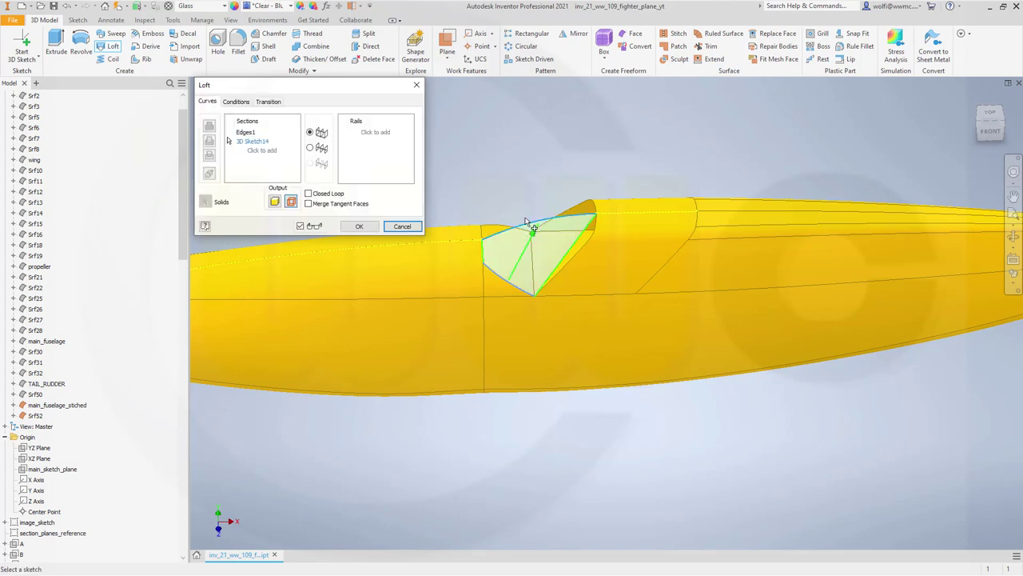
pyautogui.click(256, 150)
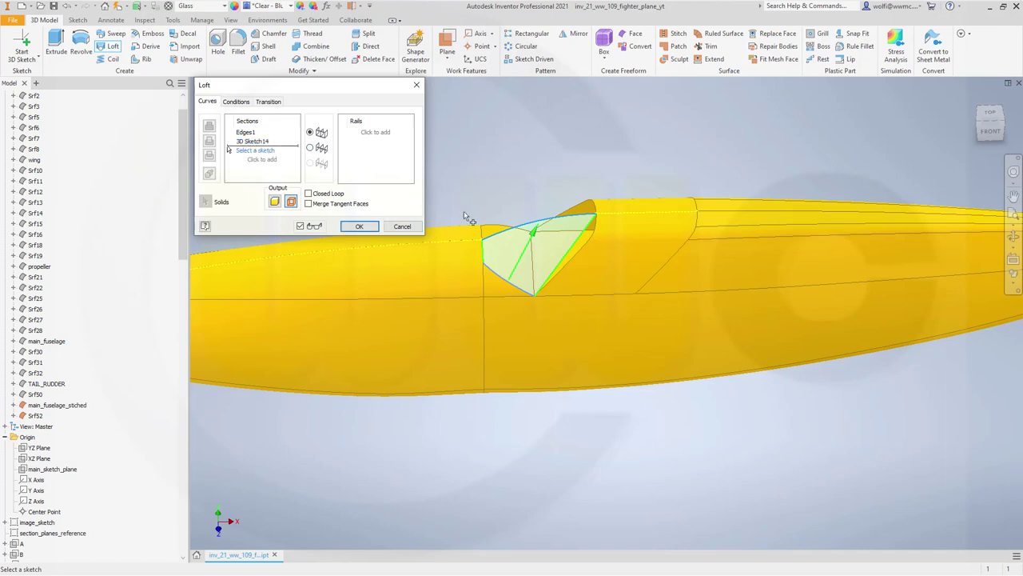
pyautogui.click(490, 228)
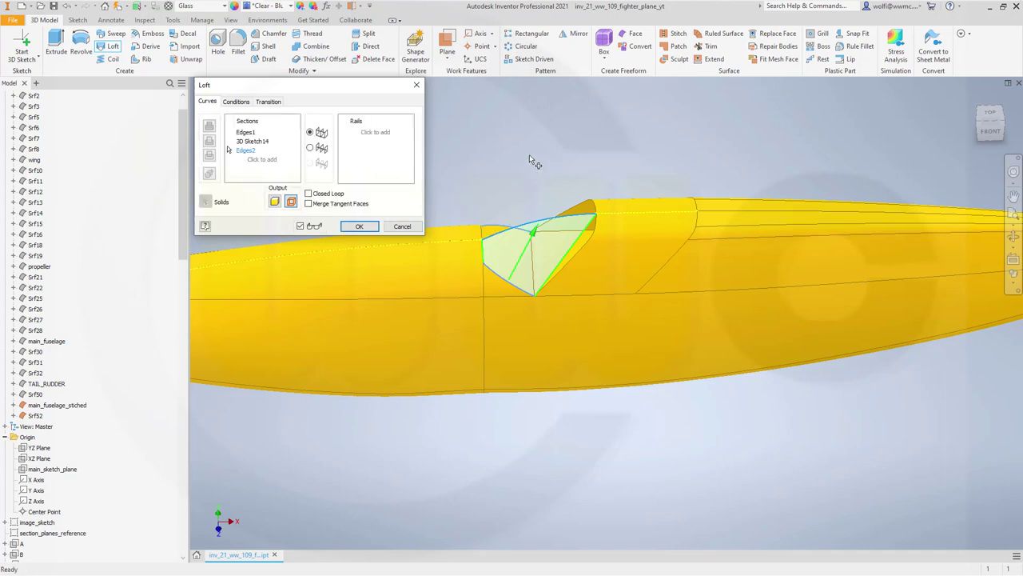
pyautogui.click(359, 227)
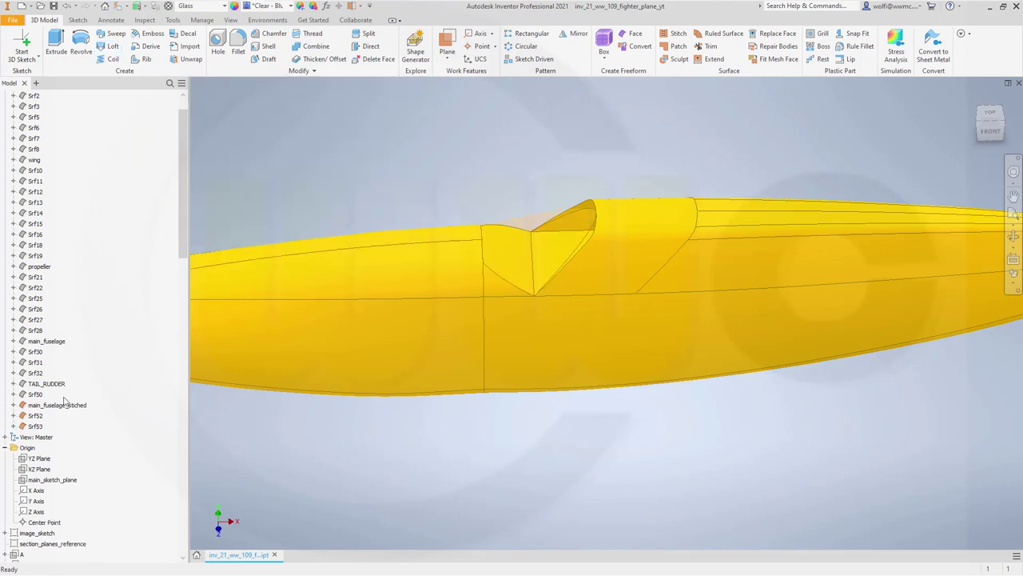
# - Turn off Srf53's visibility and scroll the model browser to the end of the tree
pyautogui.rightClick(35, 426)
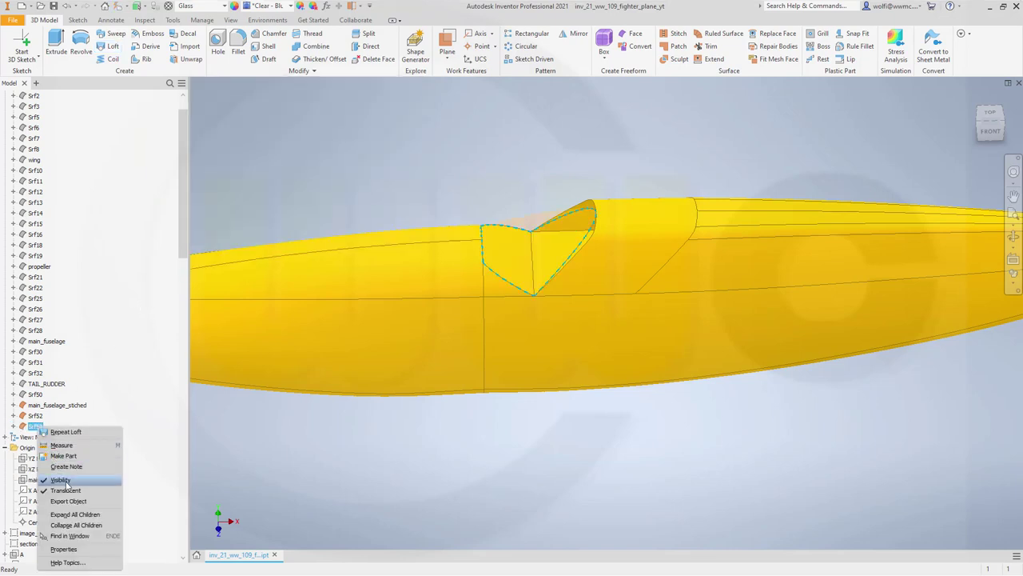
pyautogui.click(68, 489)
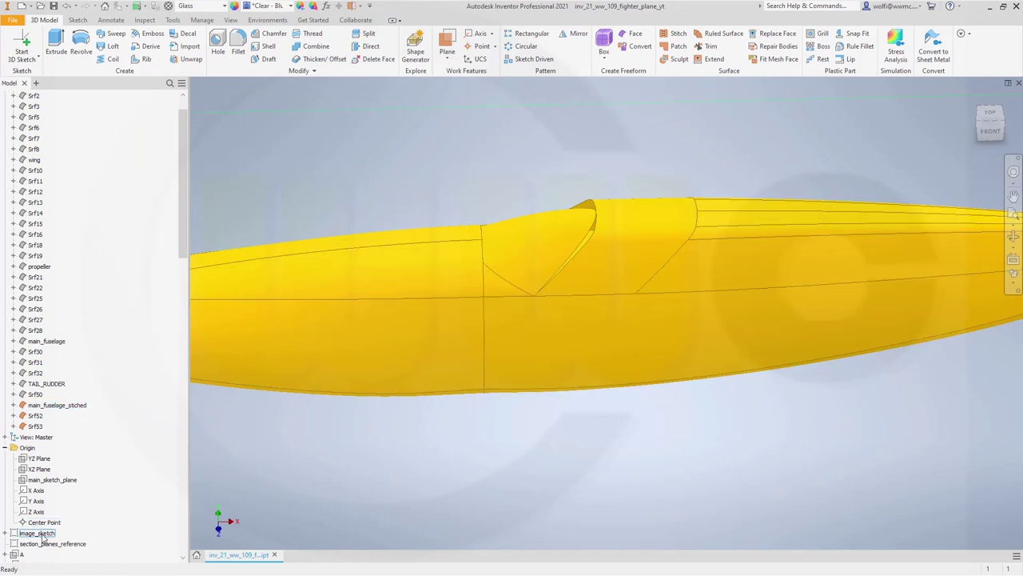
pyautogui.scroll(-1, 70, 504)
pyautogui.scroll(-2, 179, 322)
pyautogui.scroll(-10, 179, 322)
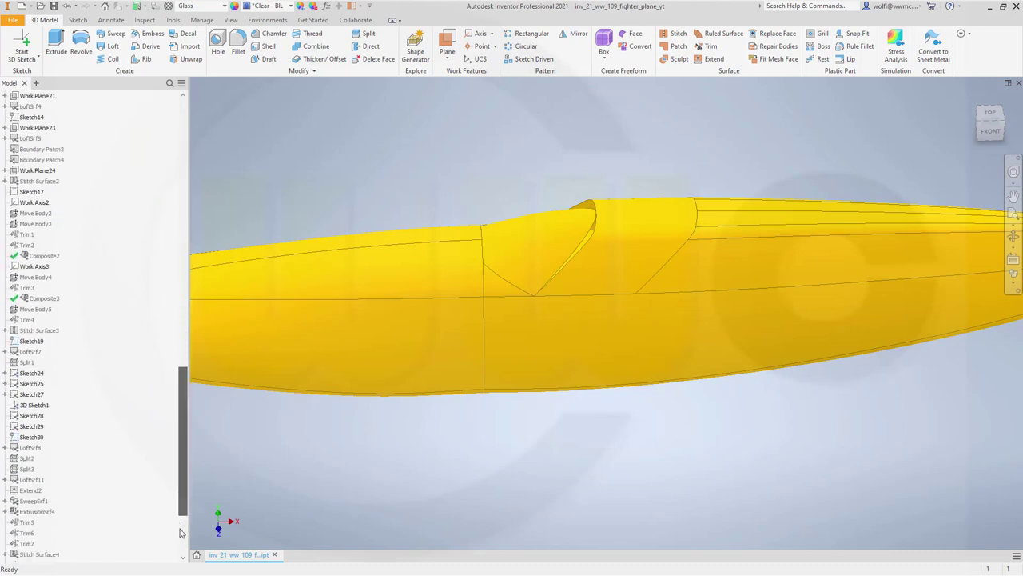
pyautogui.scroll(-5, 179, 321)
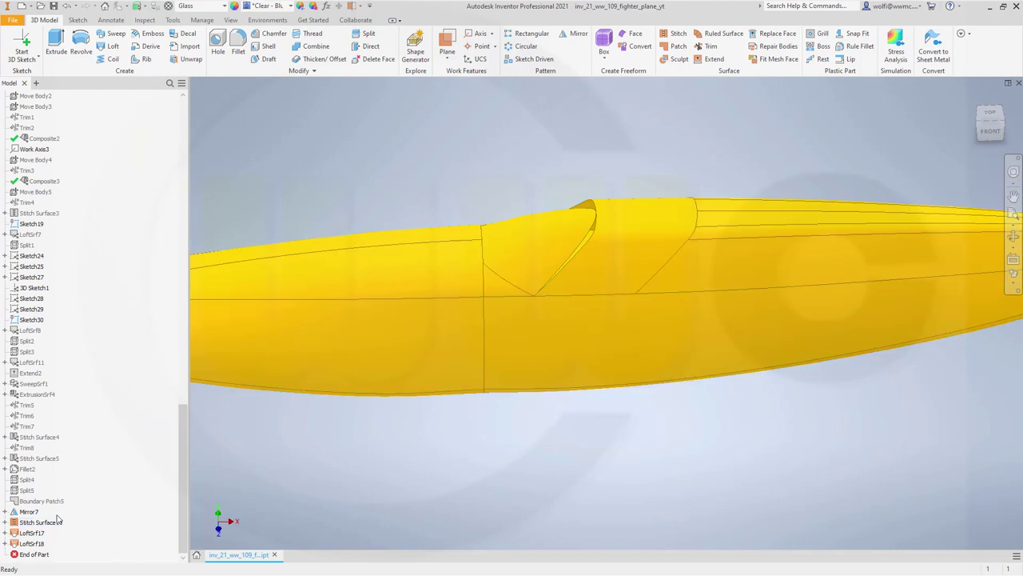
# - Edit LoftSrf18 to add canopy edge Edges37 as its first rail
pyautogui.click(35, 543)
pyautogui.doubleClick(35, 543)
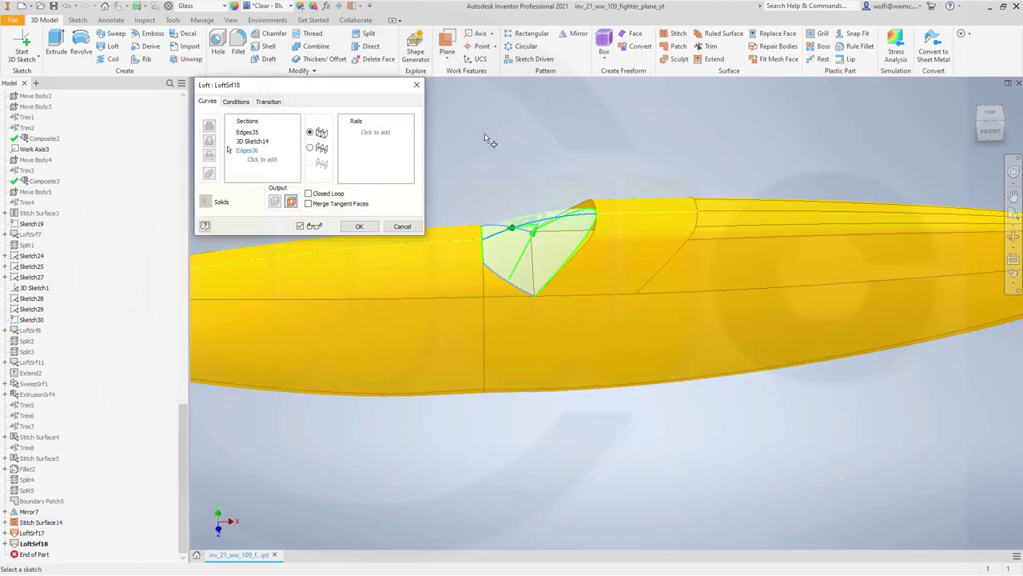
pyautogui.click(373, 133)
pyautogui.click(554, 279)
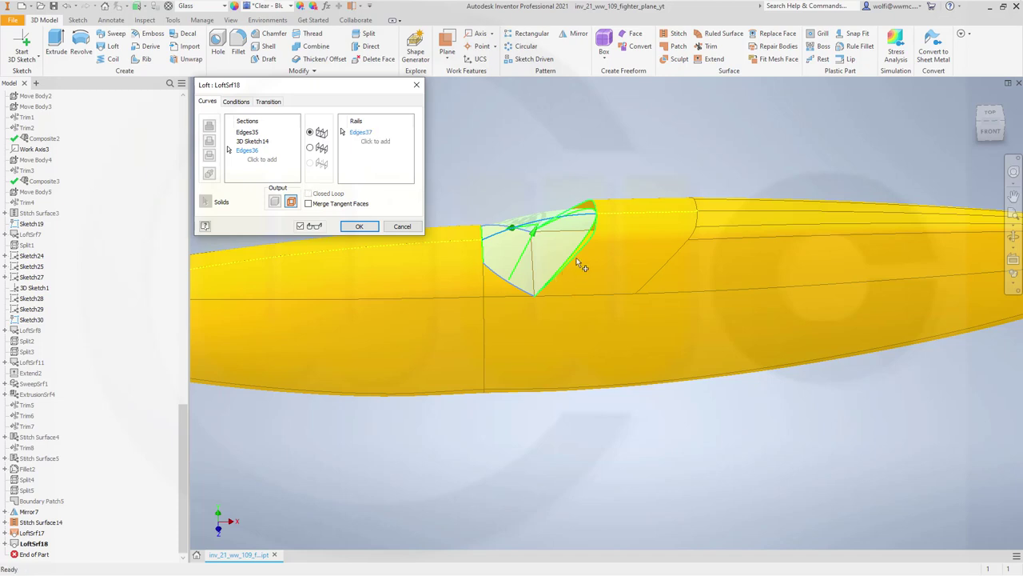
pyautogui.scroll(2, 595, 234)
pyautogui.scroll(3, 574, 239)
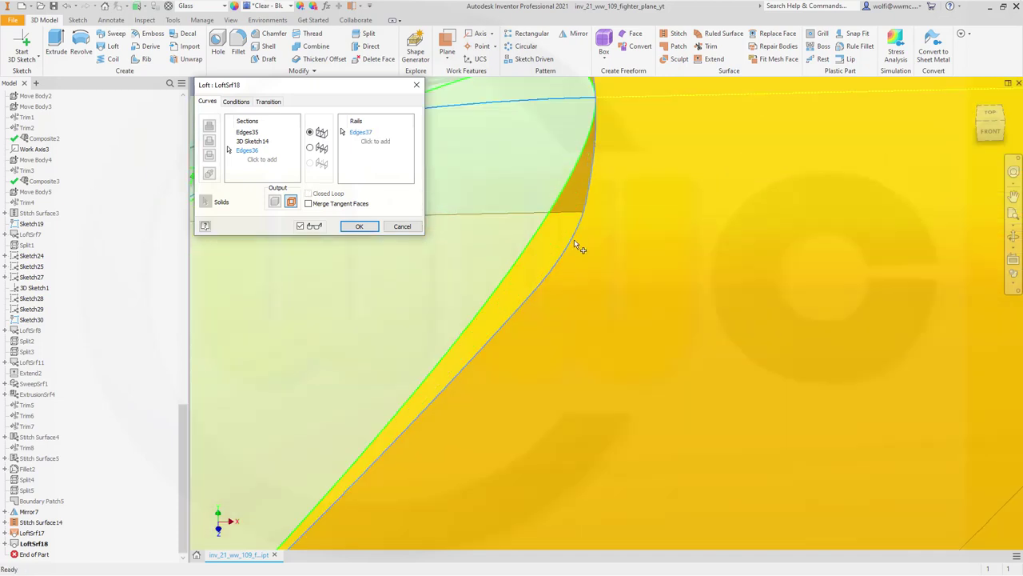
pyautogui.scroll(-3, 567, 248)
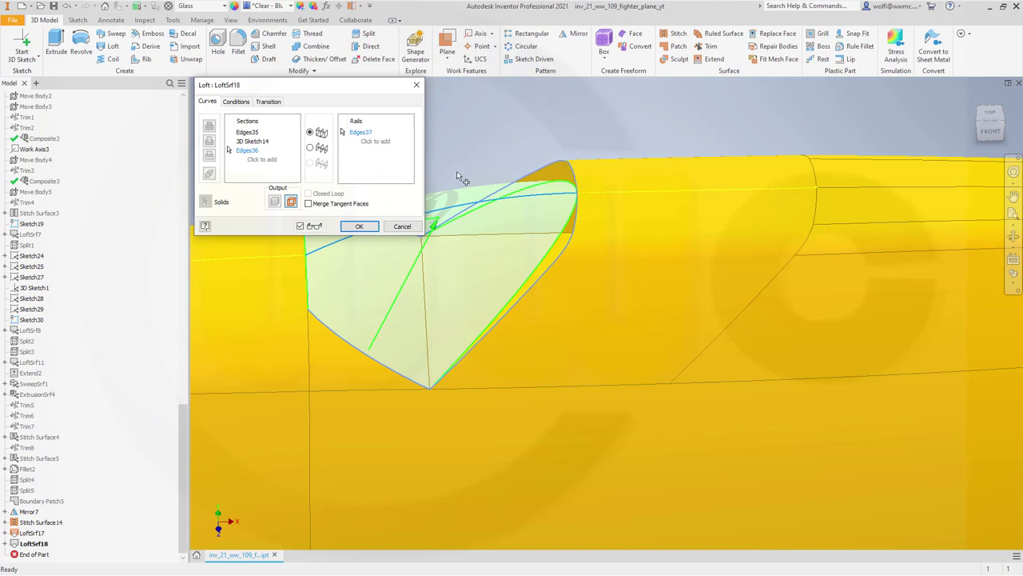
pyautogui.click(360, 227)
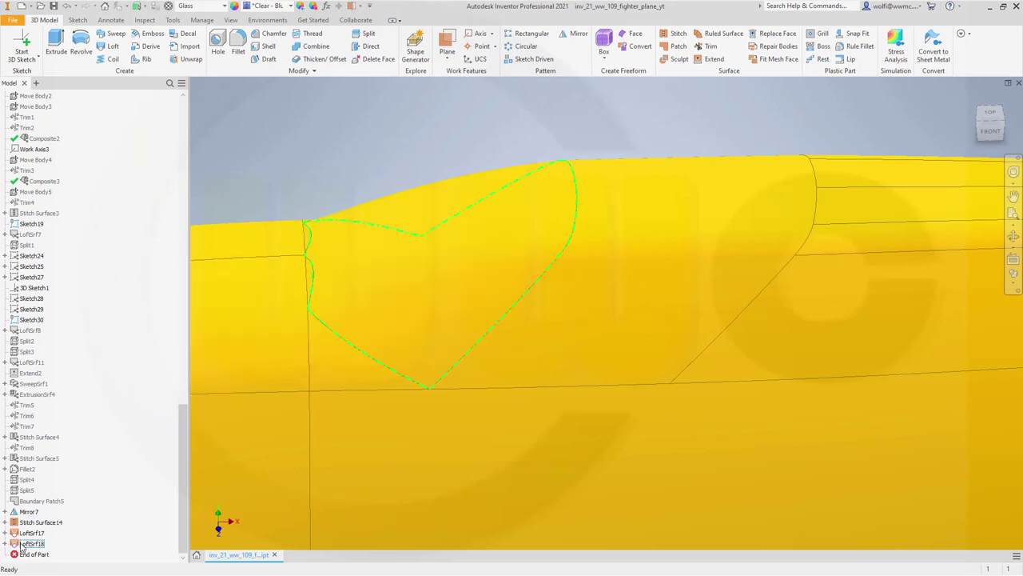
# - Re-edit LoftSrf18 and add Edges38 as a second rail
pyautogui.doubleClick(24, 545)
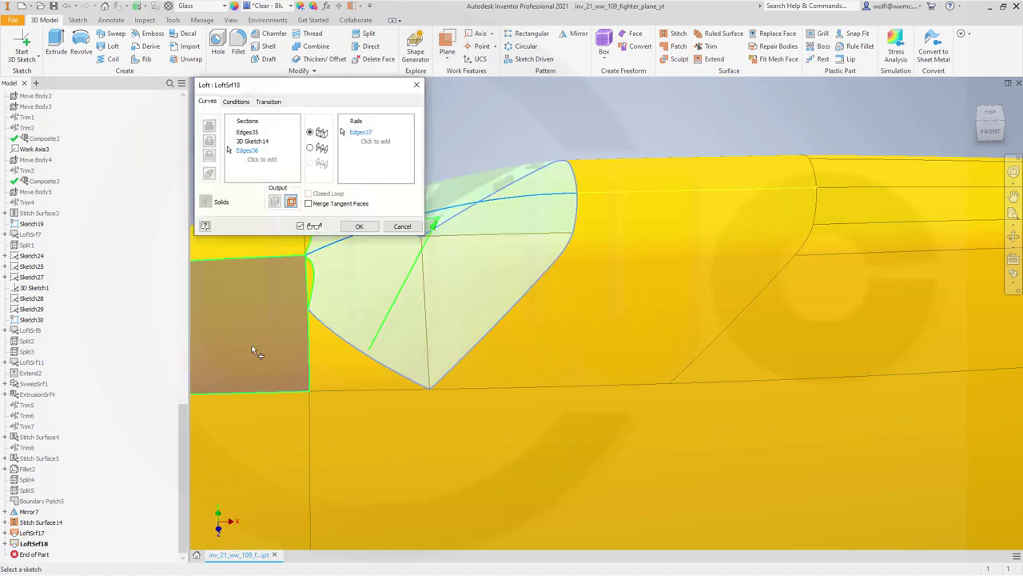
pyautogui.moveTo(357, 349); pyautogui.dragTo(552, 360, button='middle')
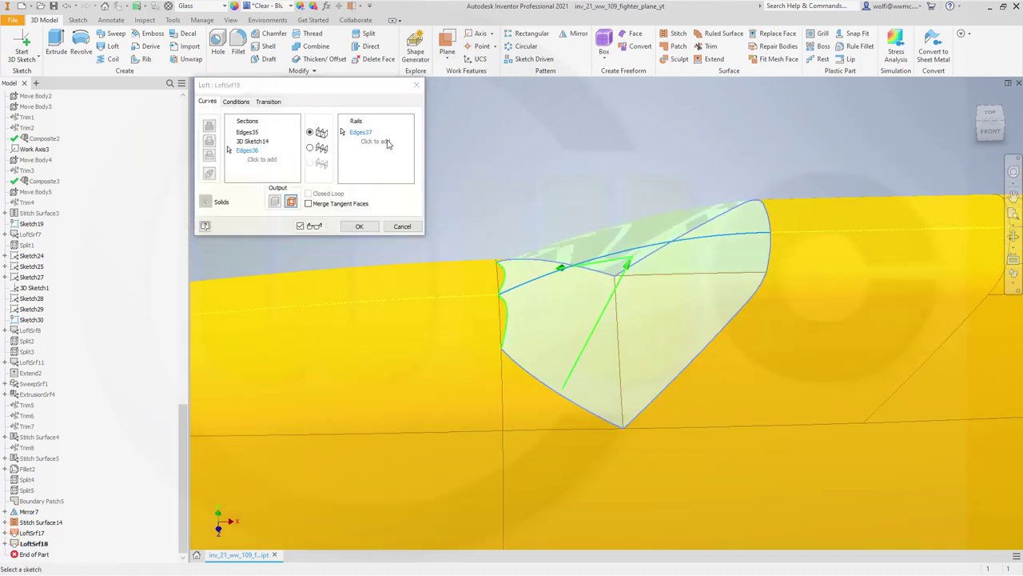
pyautogui.click(387, 143)
pyautogui.moveTo(434, 274)
pyautogui.keyDown('shift'); pyautogui.mouseDown(button='middle')
pyautogui.moveTo(388, 315)
pyautogui.moveTo(440, 312)
pyautogui.mouseUp(button='middle'); pyautogui.keyUp('shift')
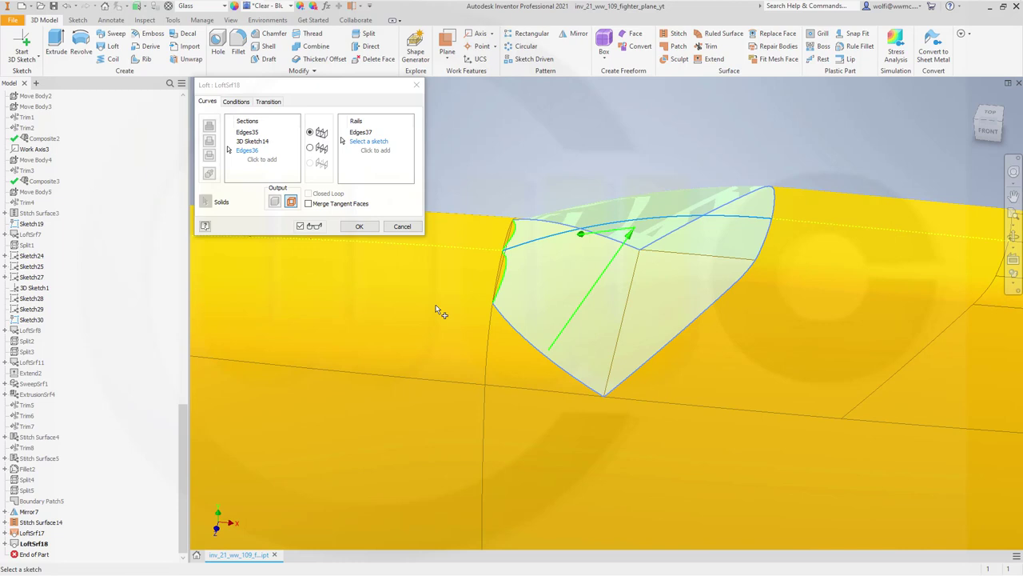
pyautogui.click(505, 240)
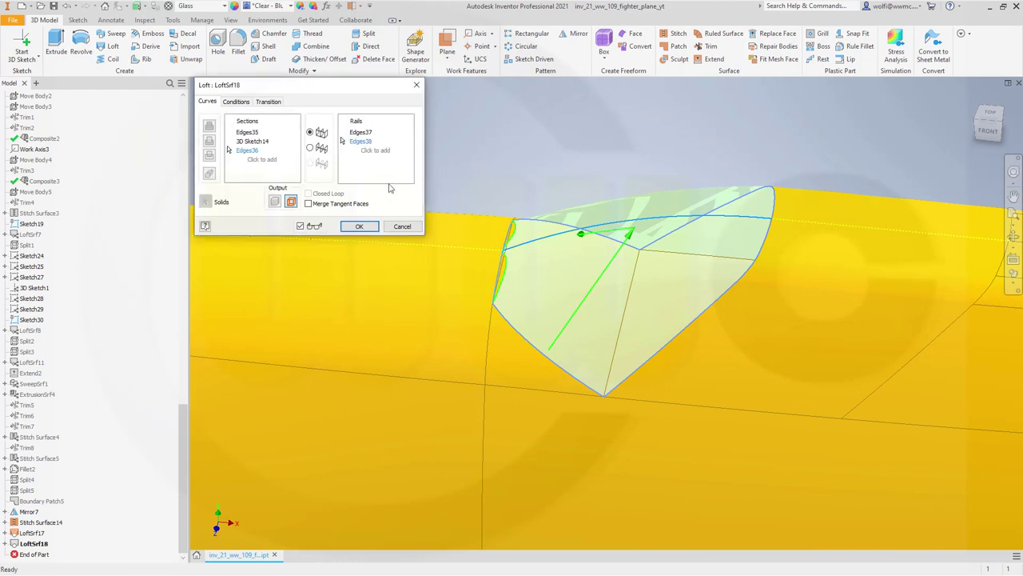
pyautogui.click(358, 226)
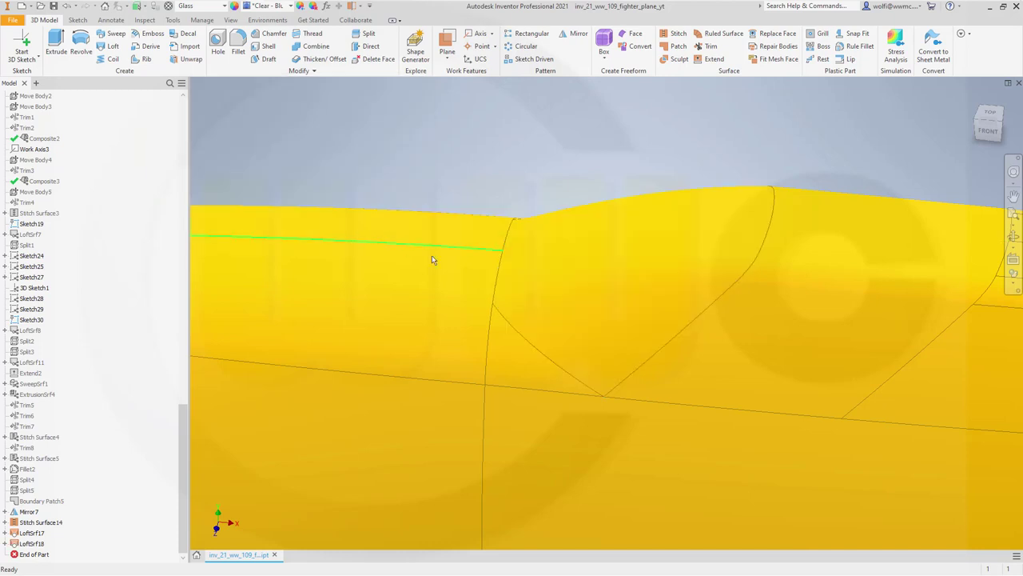
pyautogui.scroll(3, 432, 257)
pyautogui.scroll(2, 488, 297)
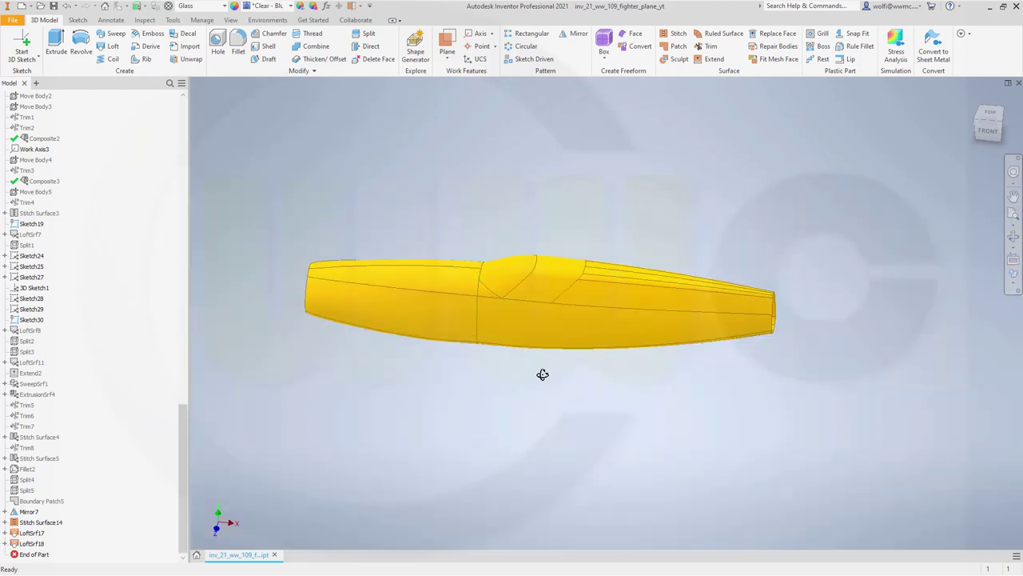
pyautogui.keyDown('shift'); pyautogui.moveTo(543, 372); pyautogui.dragTo(536, 388, button='middle'); pyautogui.keyUp('shift')
pyautogui.scroll(2, 482, 375)
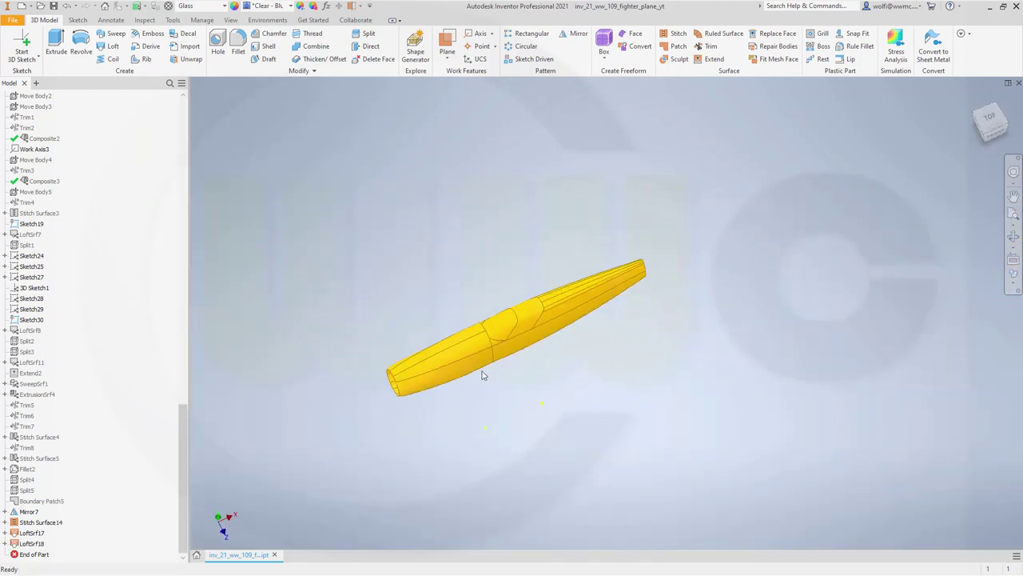
pyautogui.scroll(-3, 482, 374)
pyautogui.scroll(2, 486, 373)
pyautogui.scroll(1, 491, 374)
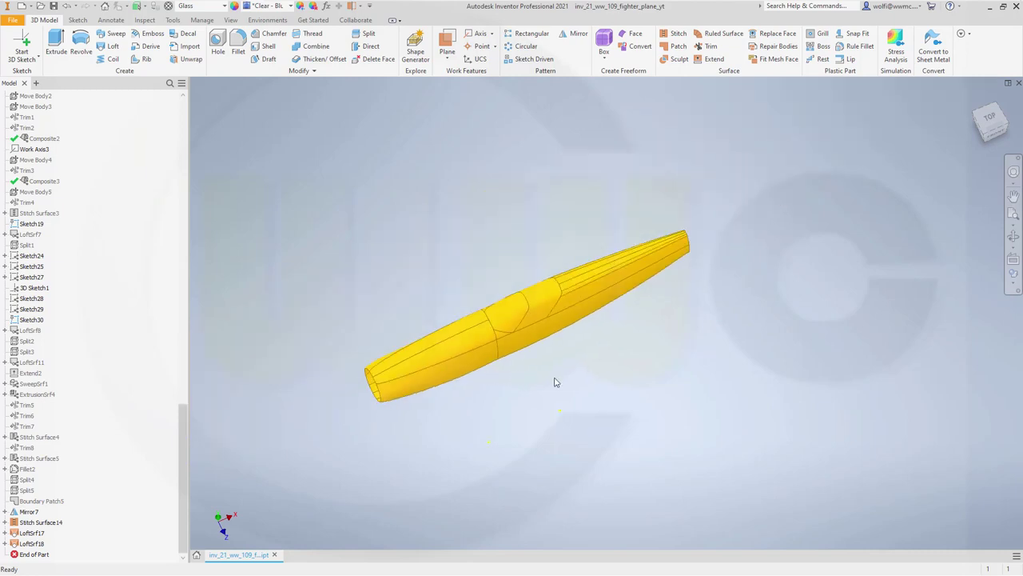
pyautogui.scroll(-2, 453, 358)
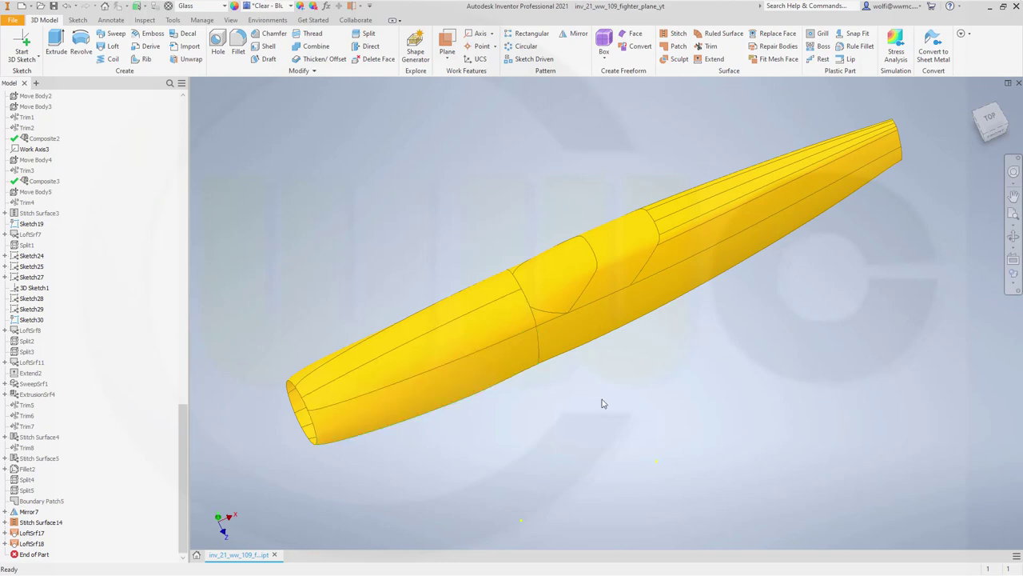
pyautogui.keyDown('shift'); pyautogui.moveTo(613, 395); pyautogui.dragTo(621, 354, button='middle'); pyautogui.keyUp('shift')
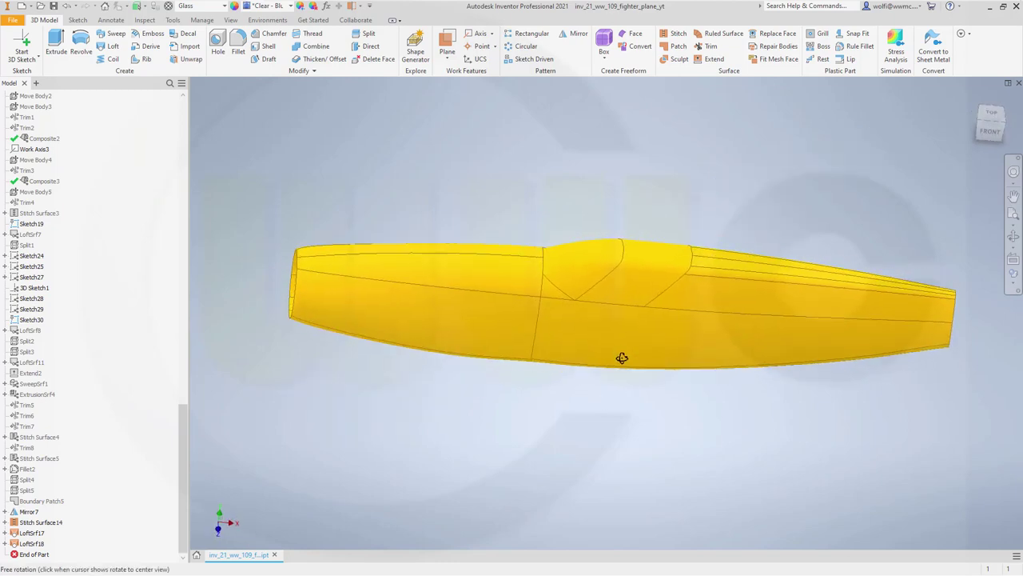
pyautogui.moveTo(614, 405)
pyautogui.keyDown('shift'); pyautogui.mouseDown(button='middle')
pyautogui.moveTo(600, 409)
pyautogui.moveTo(613, 429)
pyautogui.moveTo(631, 434)
pyautogui.moveTo(628, 400)
pyautogui.moveTo(628, 415)
pyautogui.mouseUp(button='middle'); pyautogui.keyUp('shift')
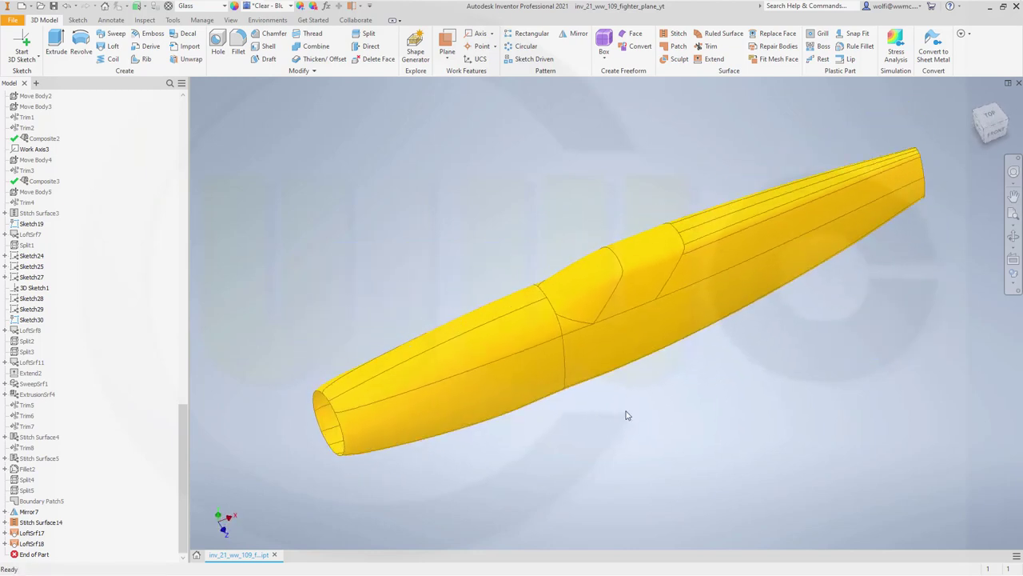